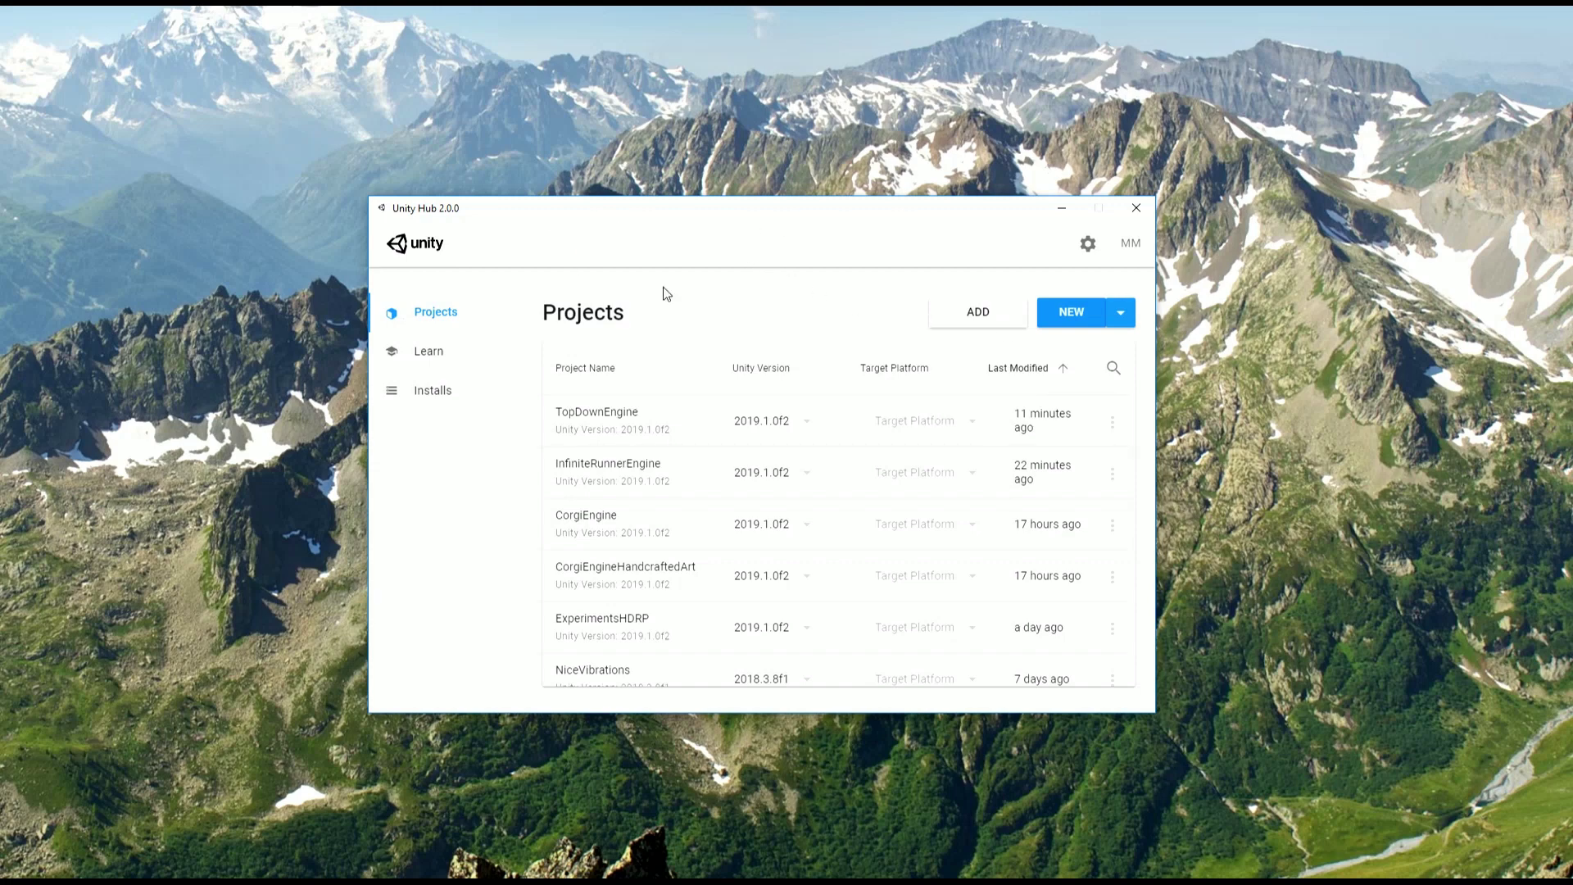
# Step: Start a new 3D project and select the default name to replace it with MyGameName
pyautogui.click(1073, 319)
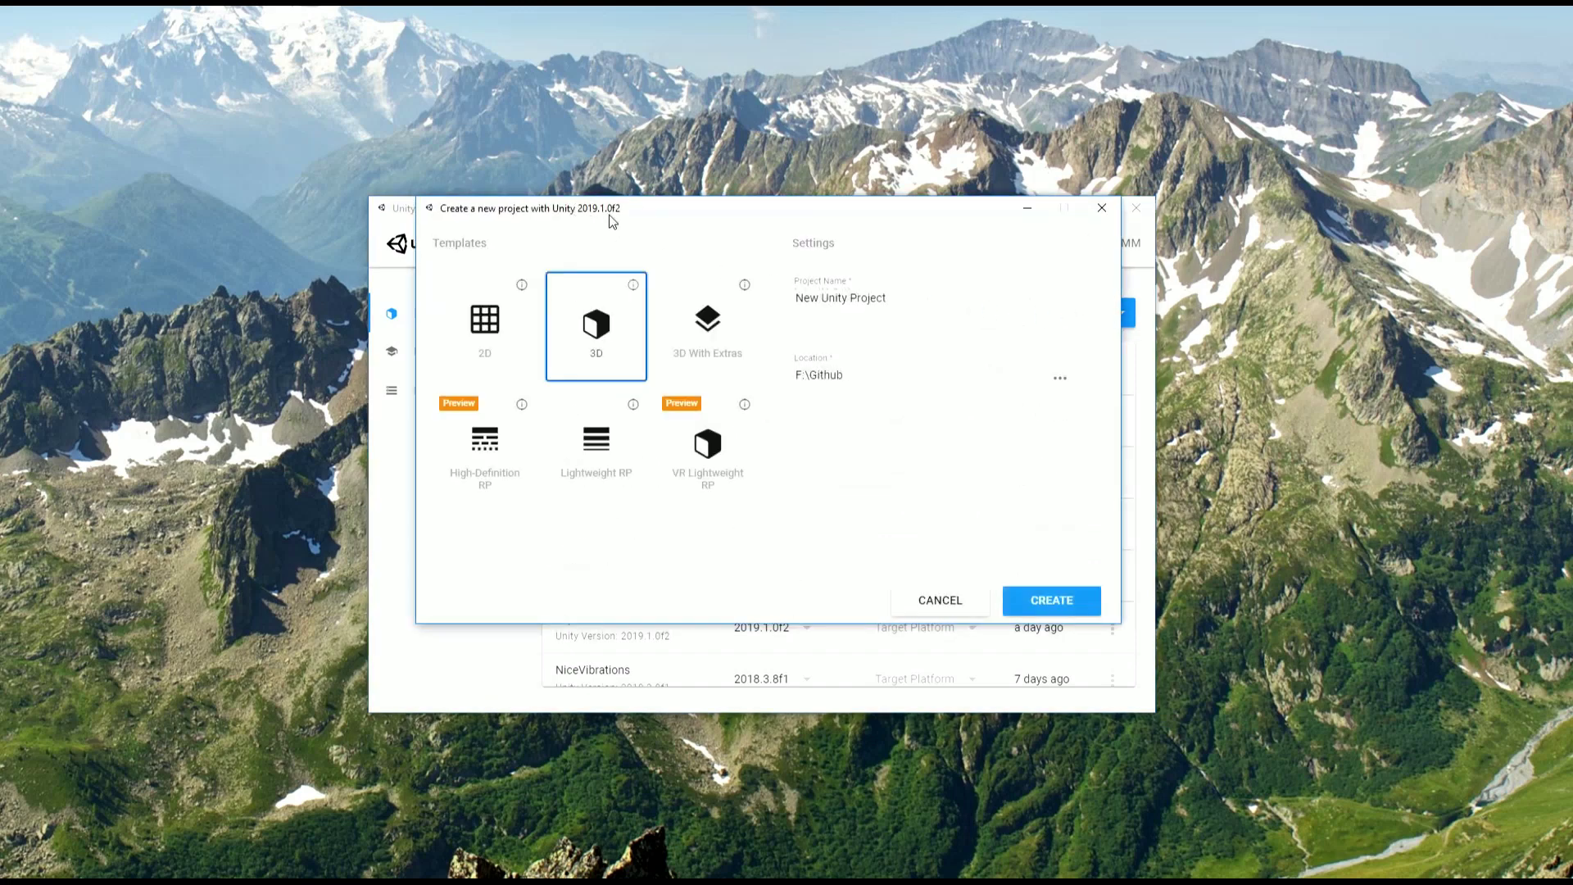
pyautogui.click(916, 304)
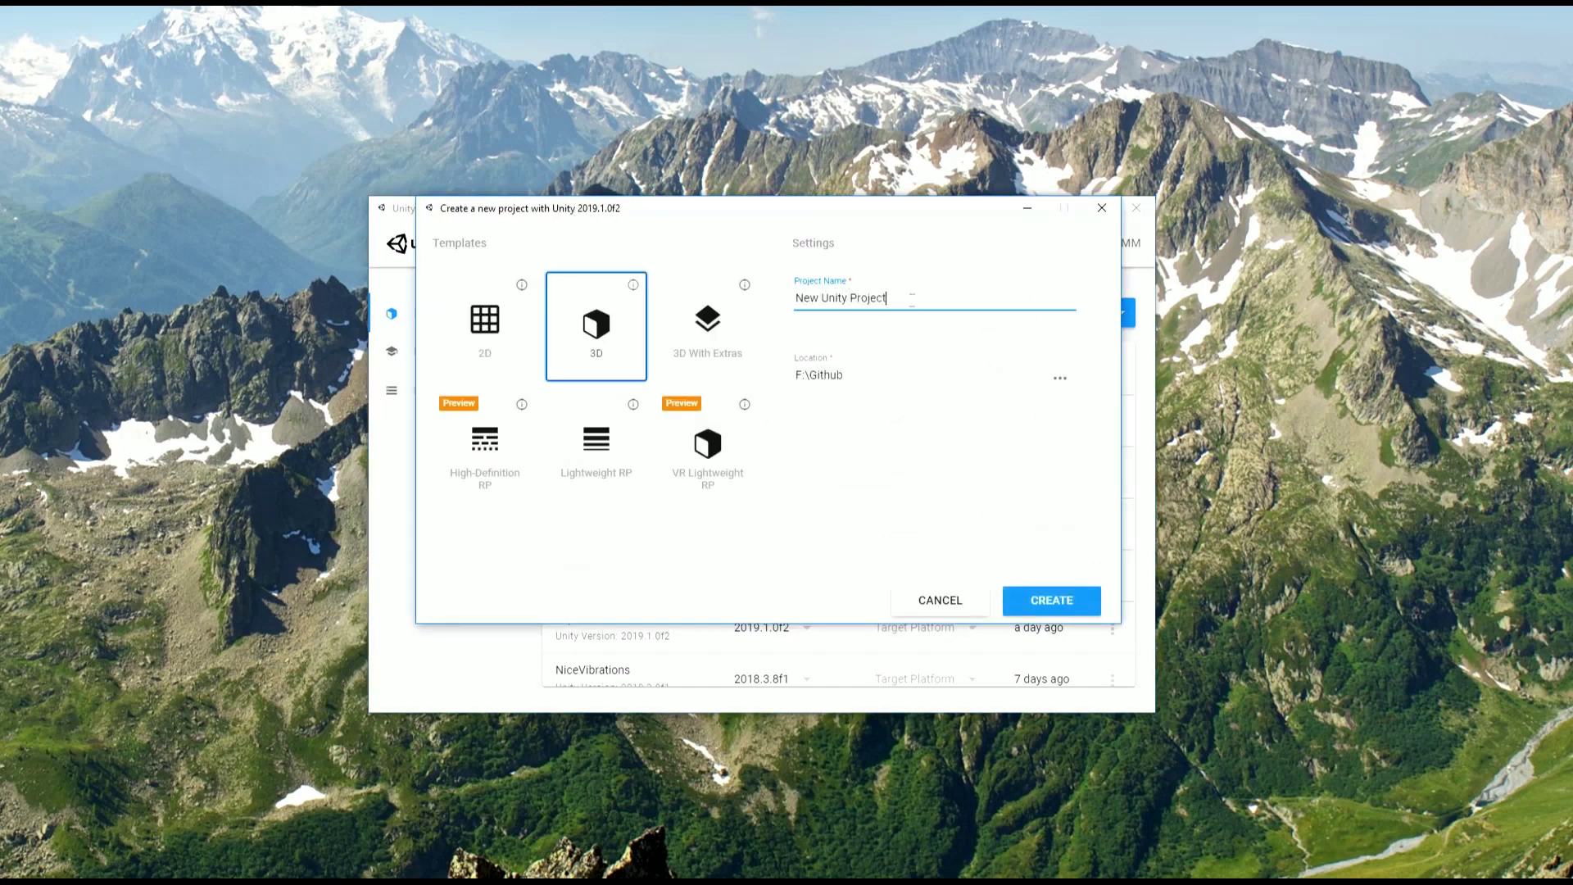
pyautogui.hotkey('ctrl', 'a')
pyautogui.write('My')
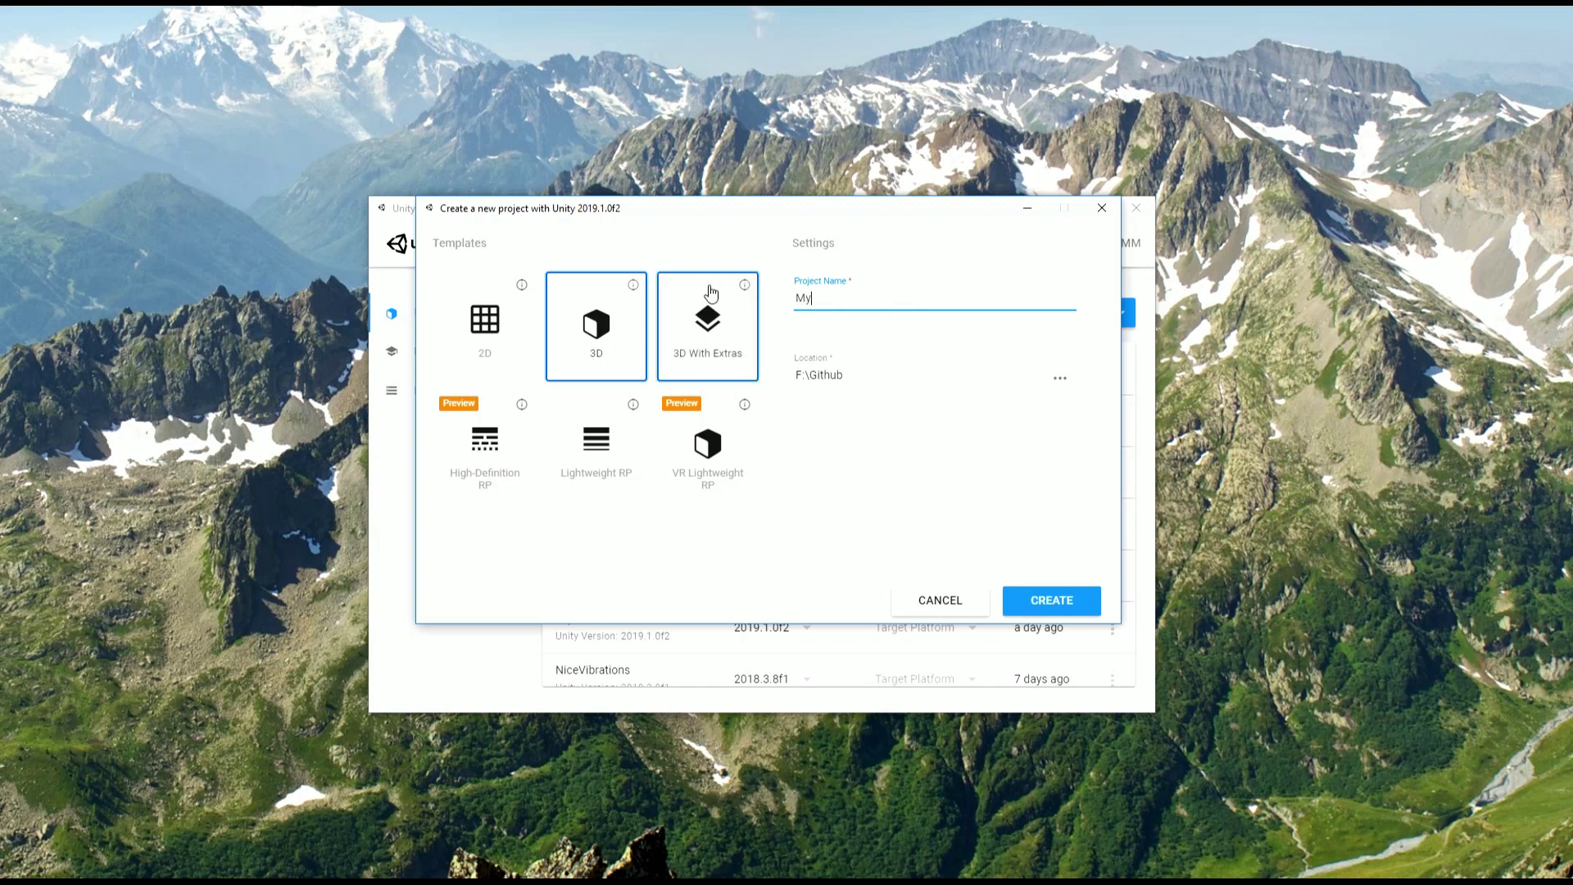
pyautogui.write('Game')
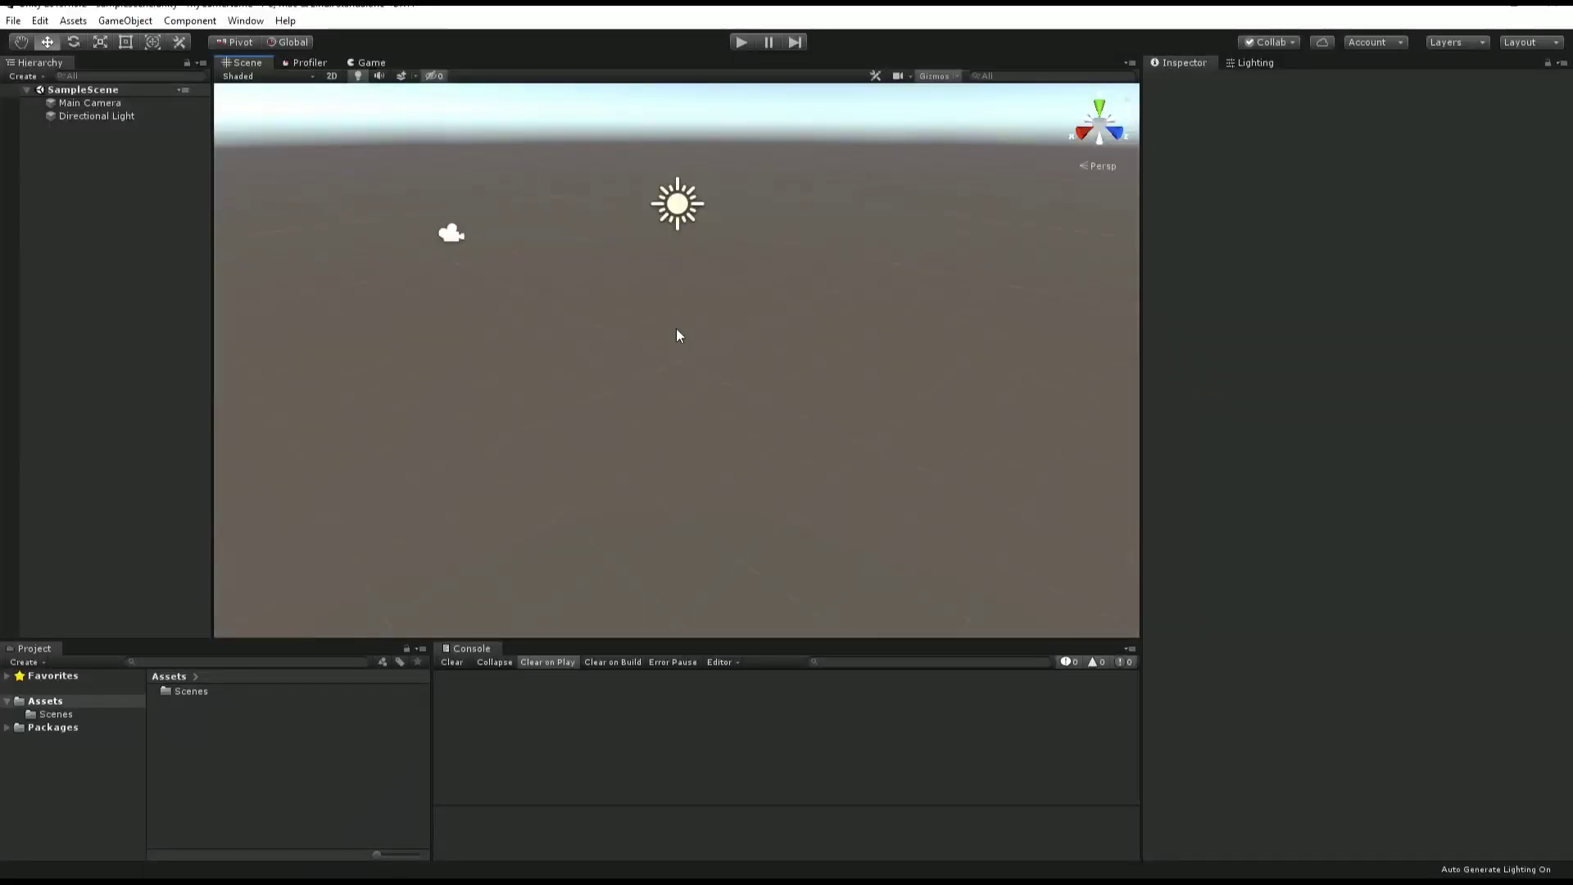
# Step: Open the Asset Store, filter to Templates, and open the TopDown Engine product page
pyautogui.click(246, 20)
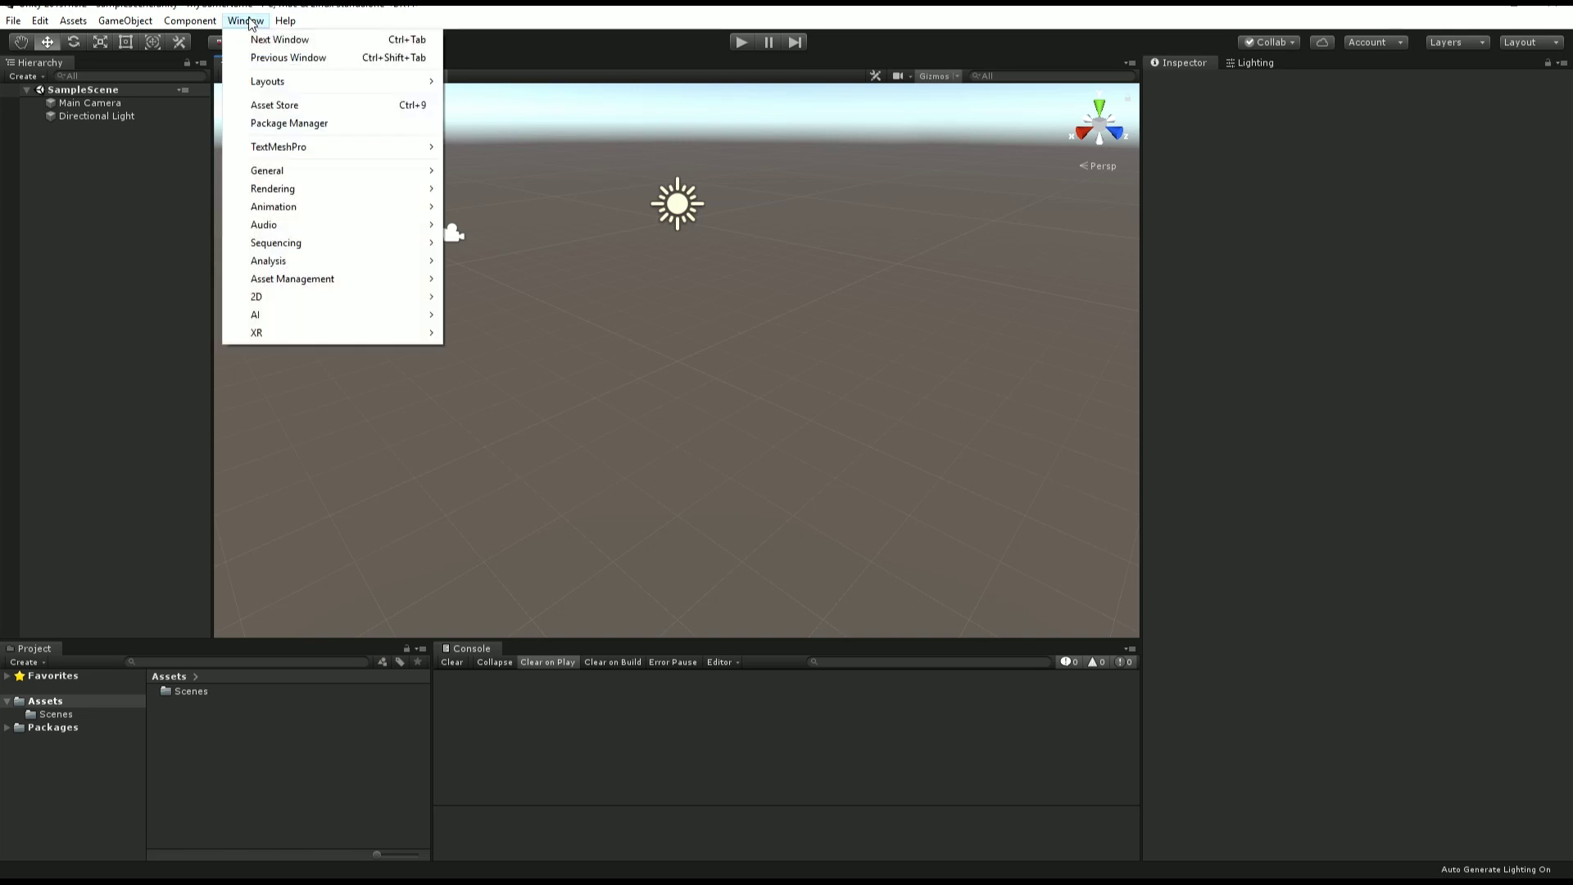
pyautogui.click(274, 105)
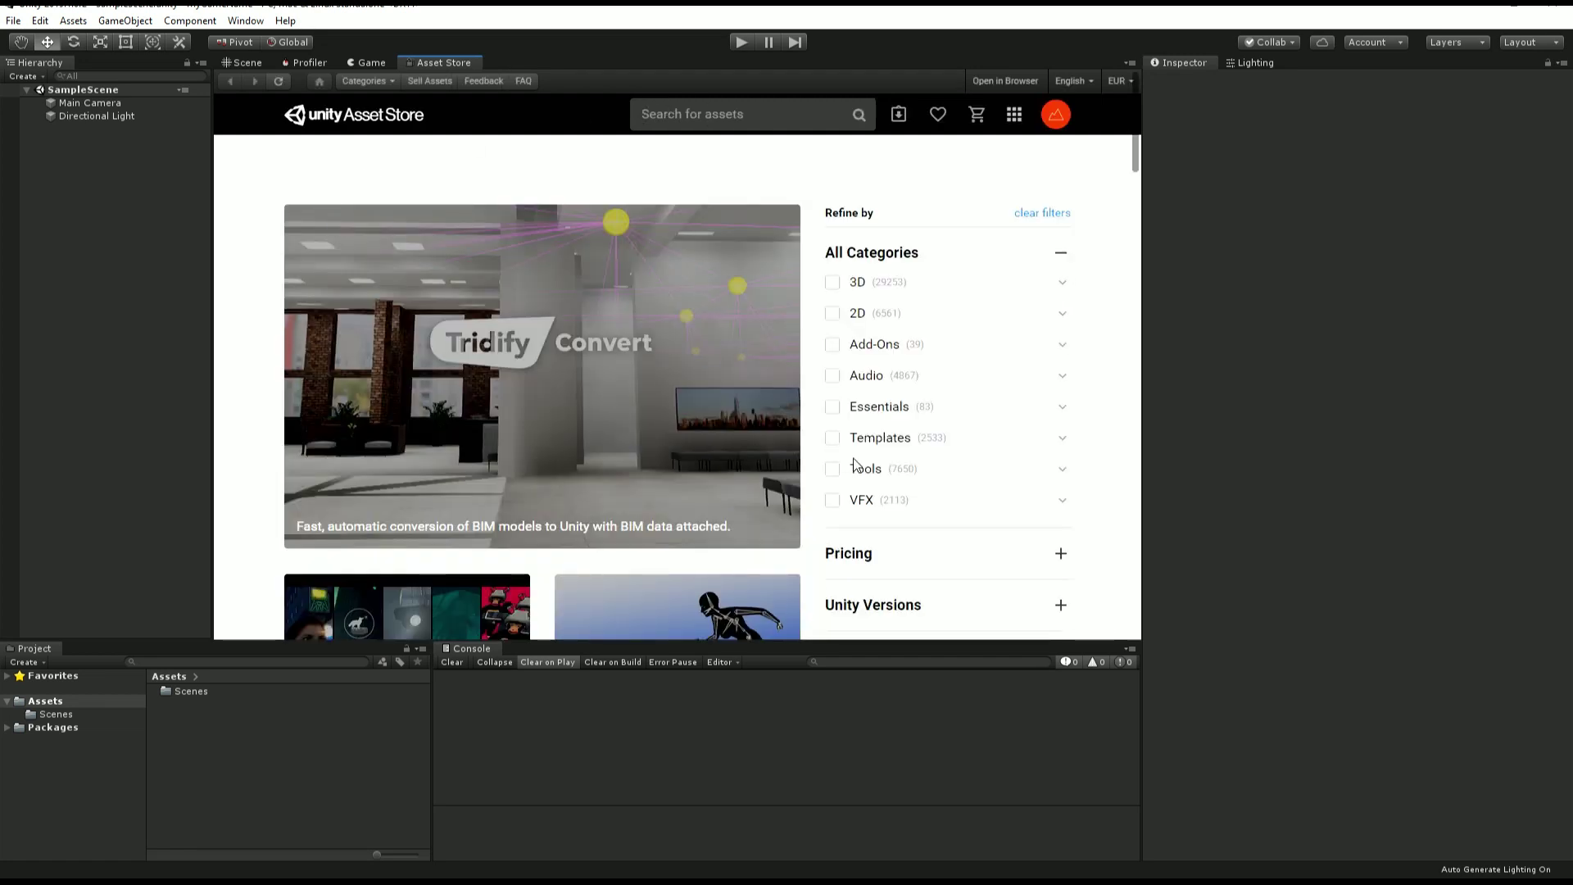
pyautogui.click(882, 438)
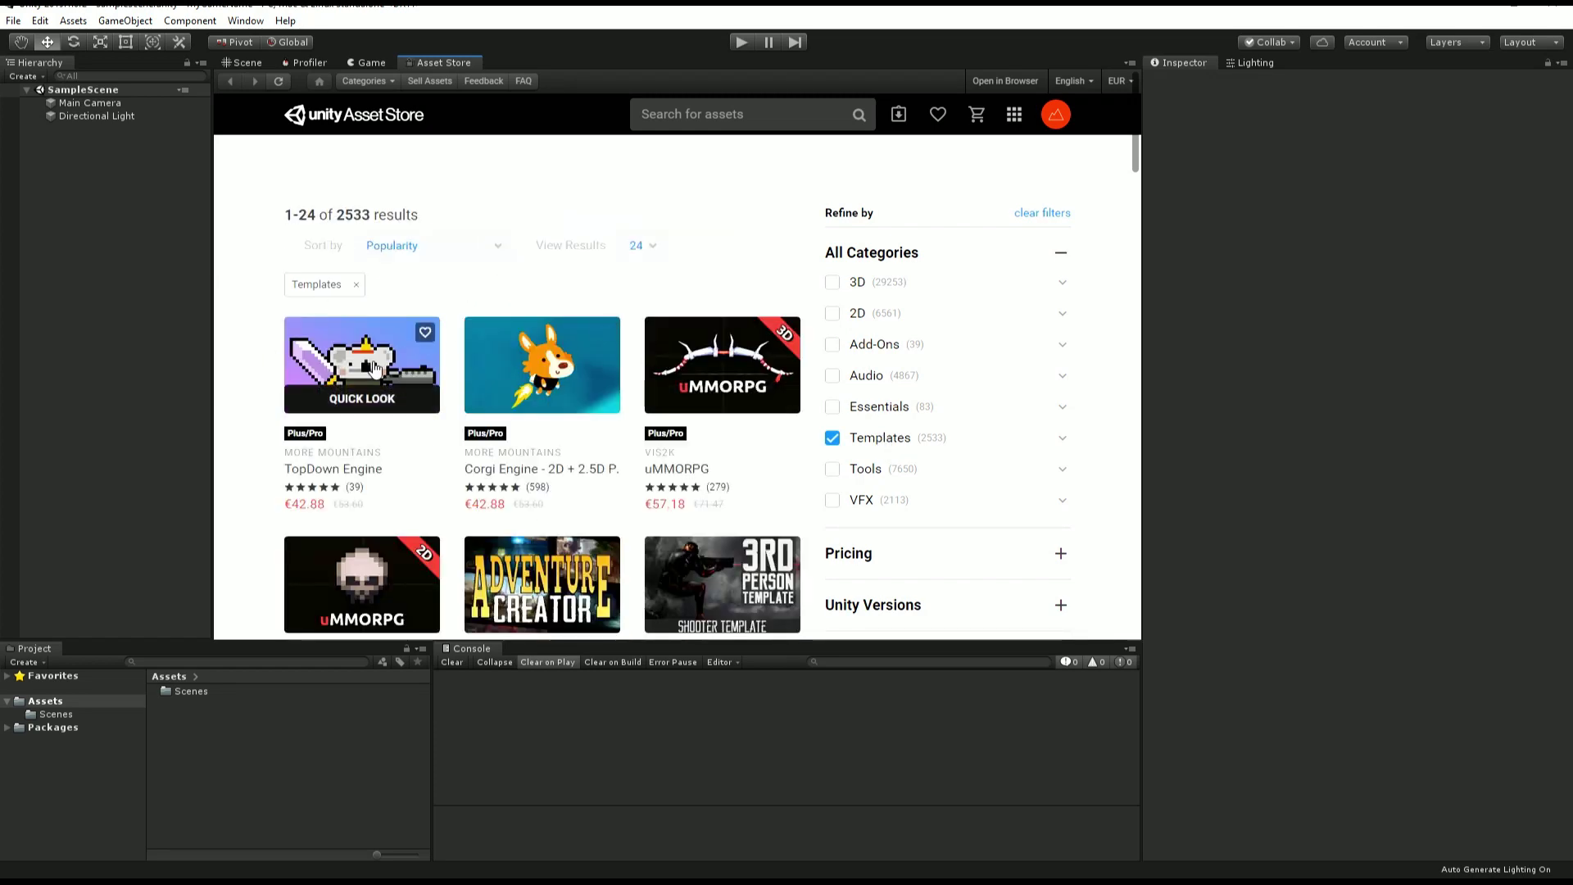
pyautogui.click(375, 366)
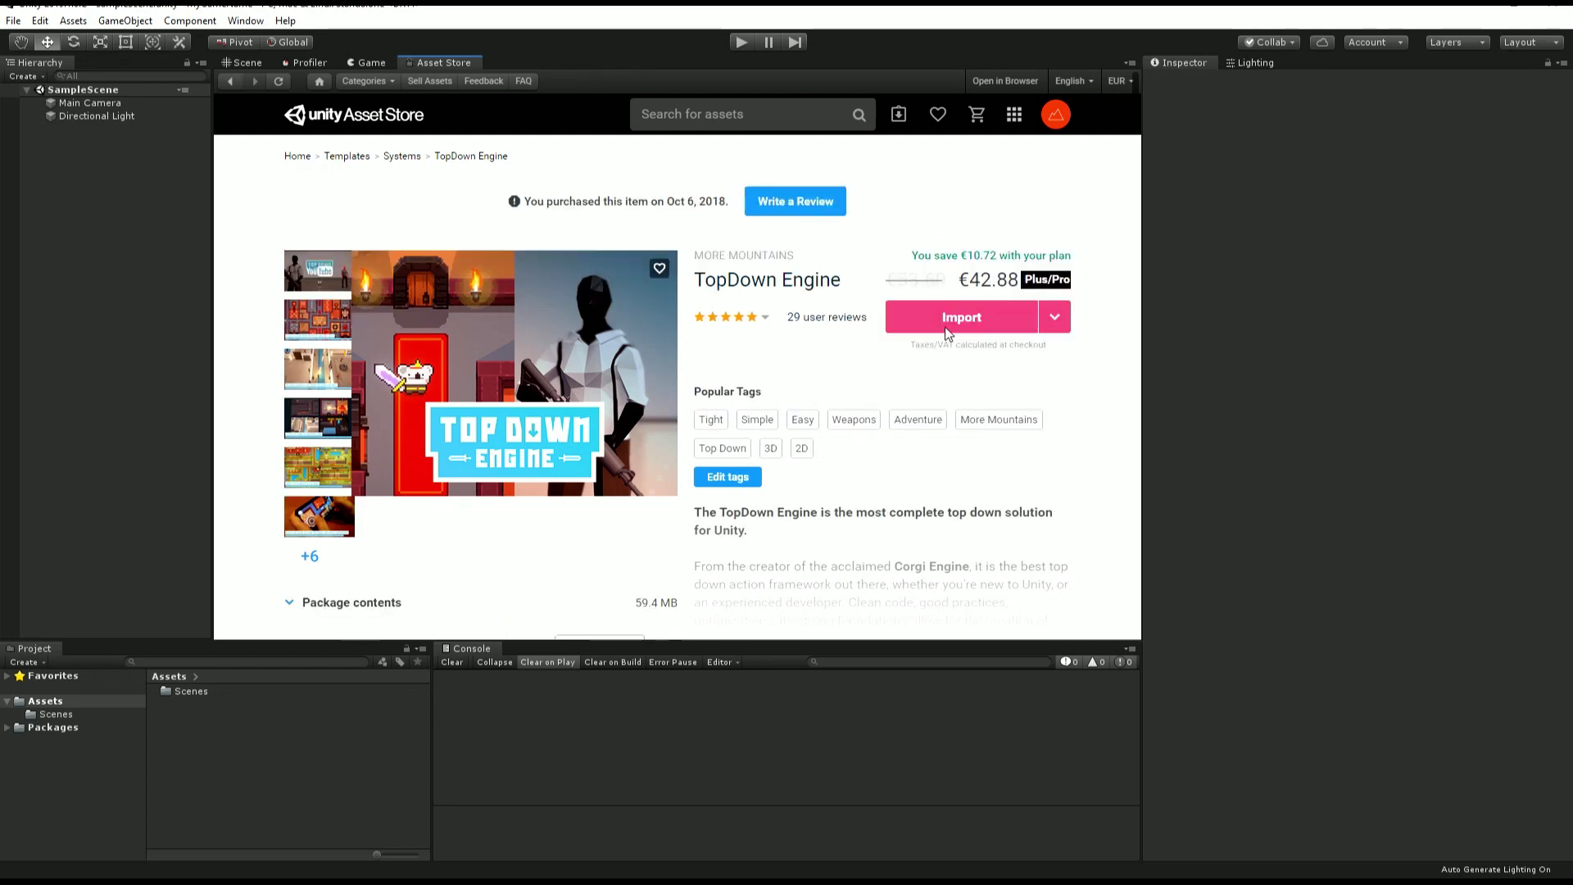
# Step: Import TopDown Engine, accepting the project settings warning, and move the import file list into view
pyautogui.click(974, 320)
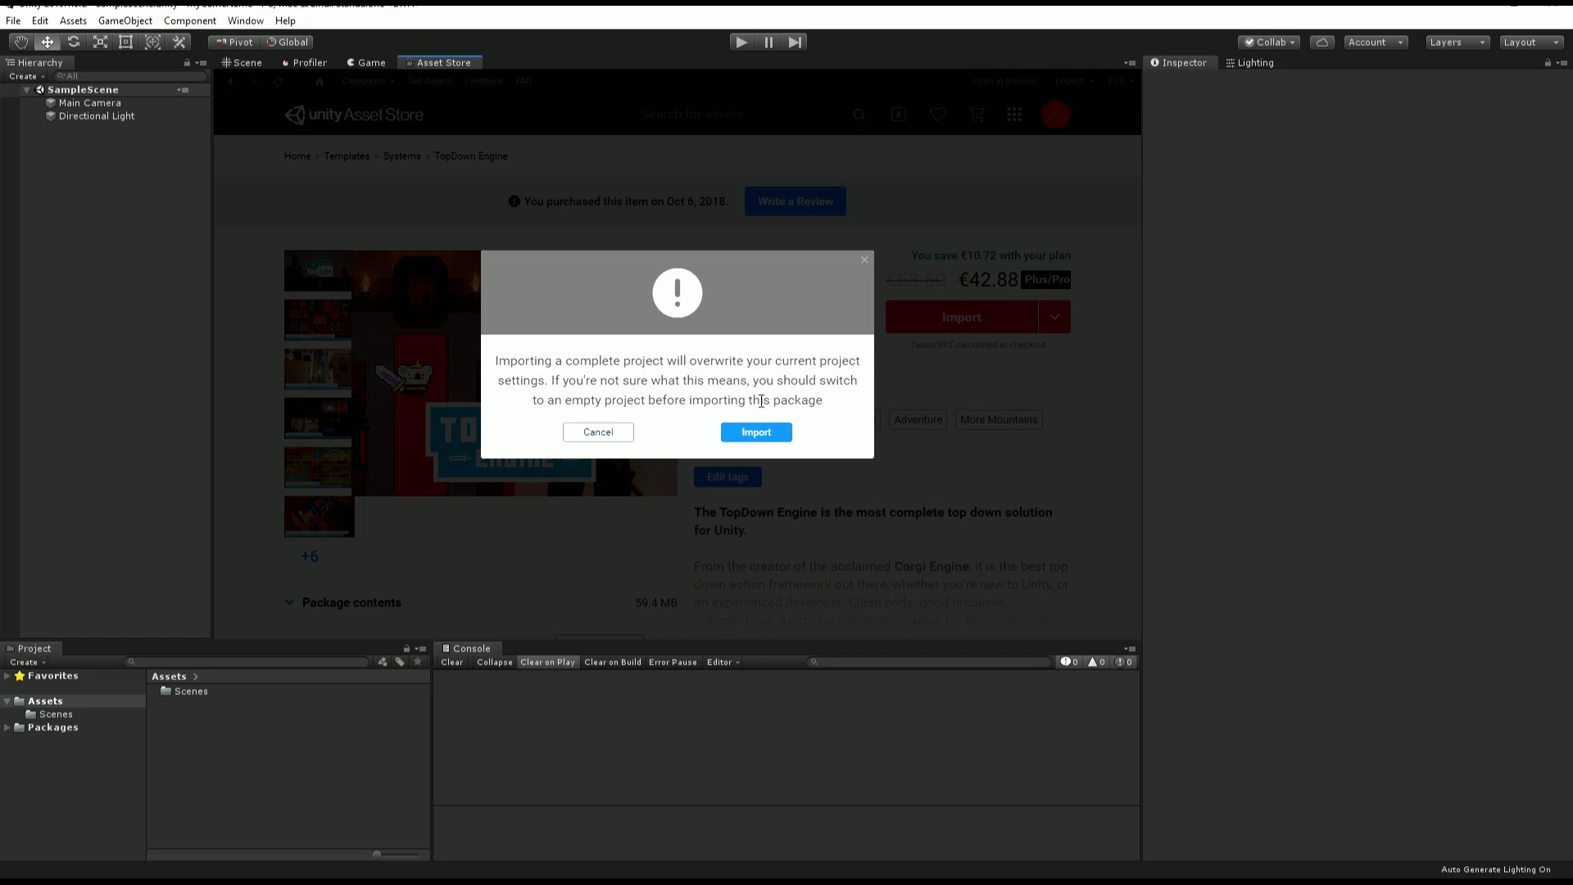
pyautogui.click(756, 436)
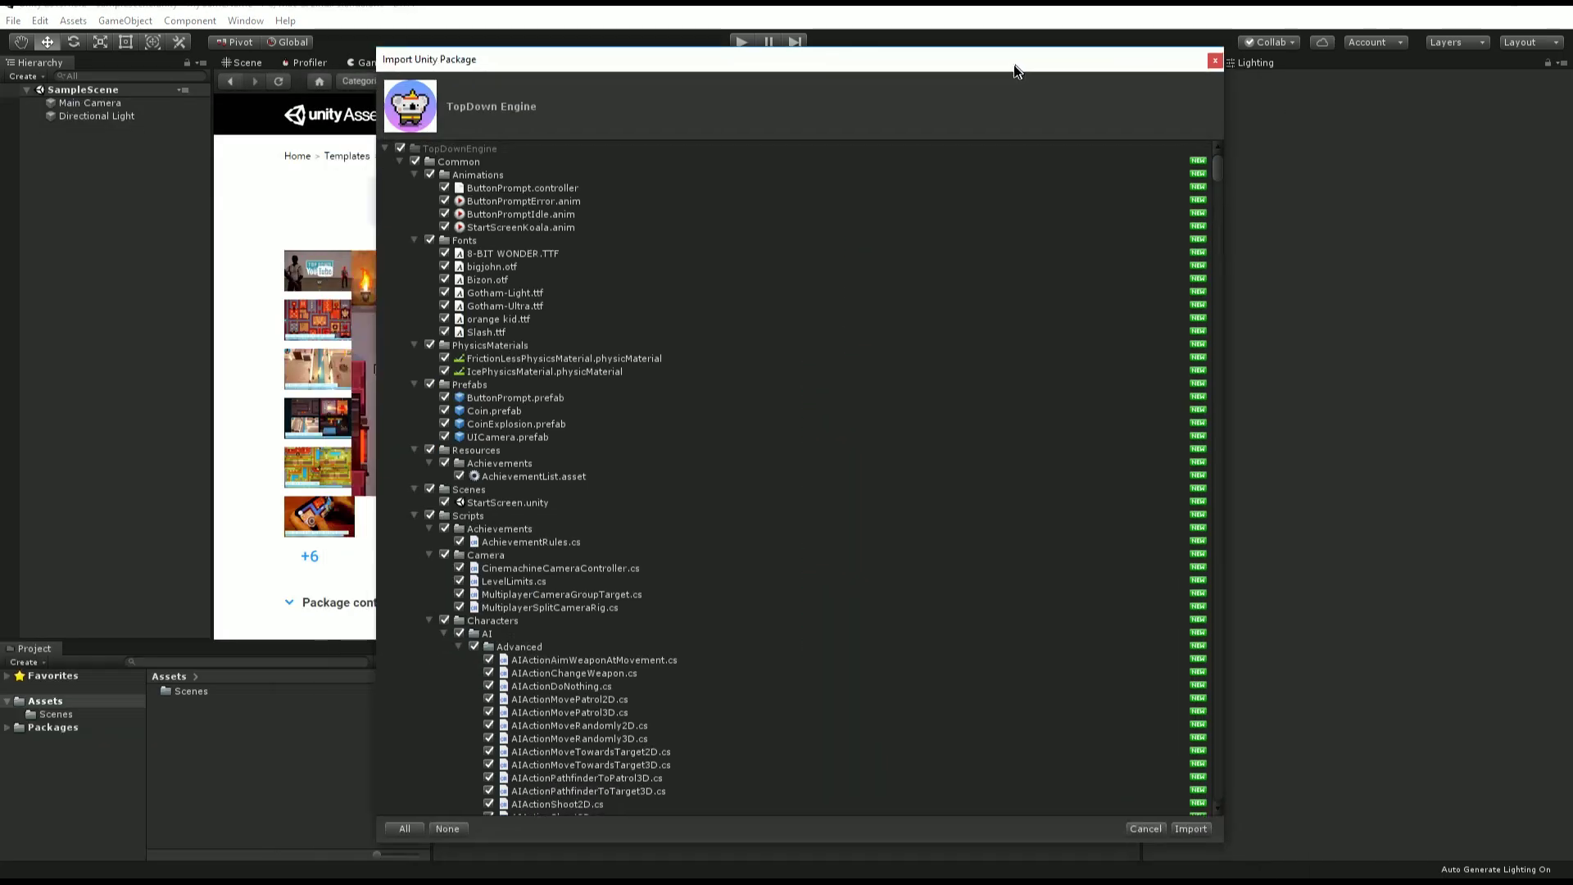
pyautogui.moveTo(1018, 63); pyautogui.dragTo(938, 43)
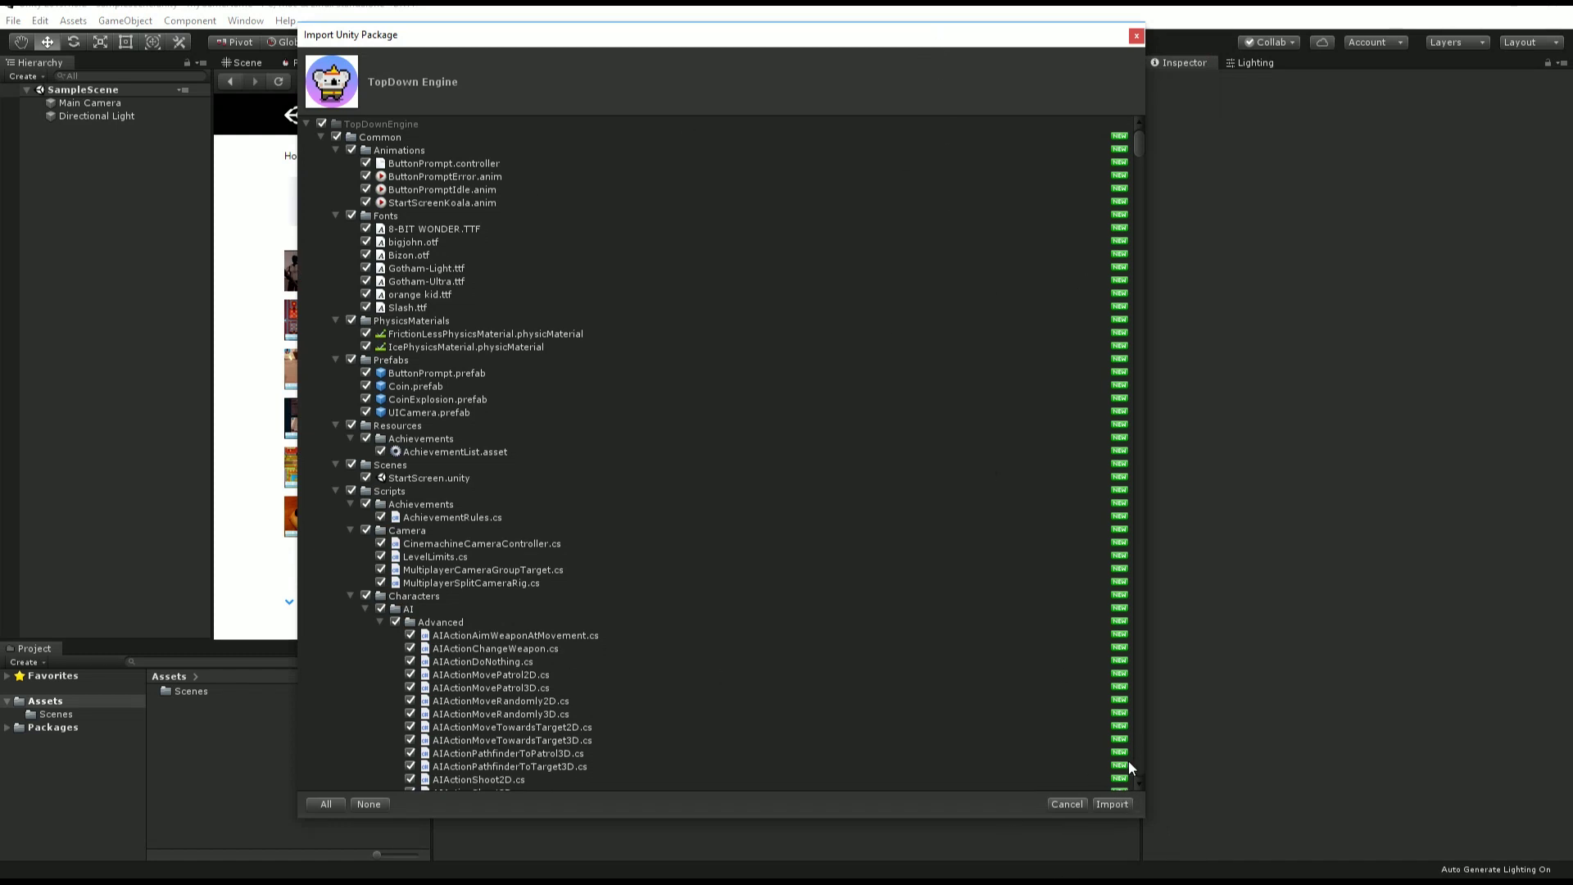
# Step: Import every listed TopDown Engine file into the project
pyautogui.click(1112, 804)
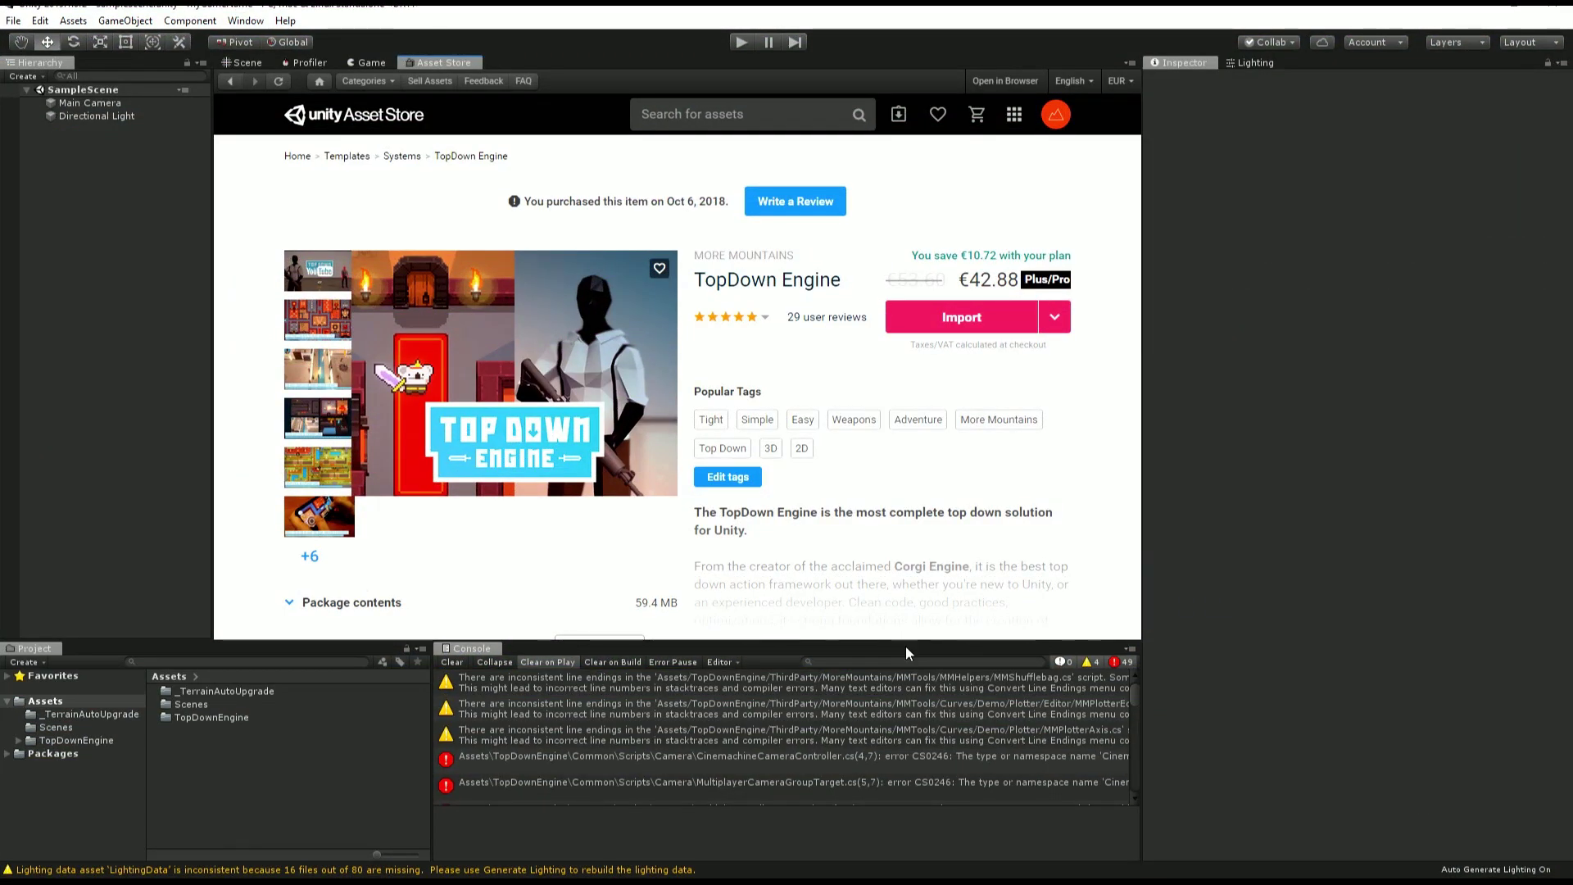
# Step: Enlarge the Console to review the import errors, then select the TopDownEngine folder
pyautogui.moveTo(906, 640); pyautogui.dragTo(848, 447)
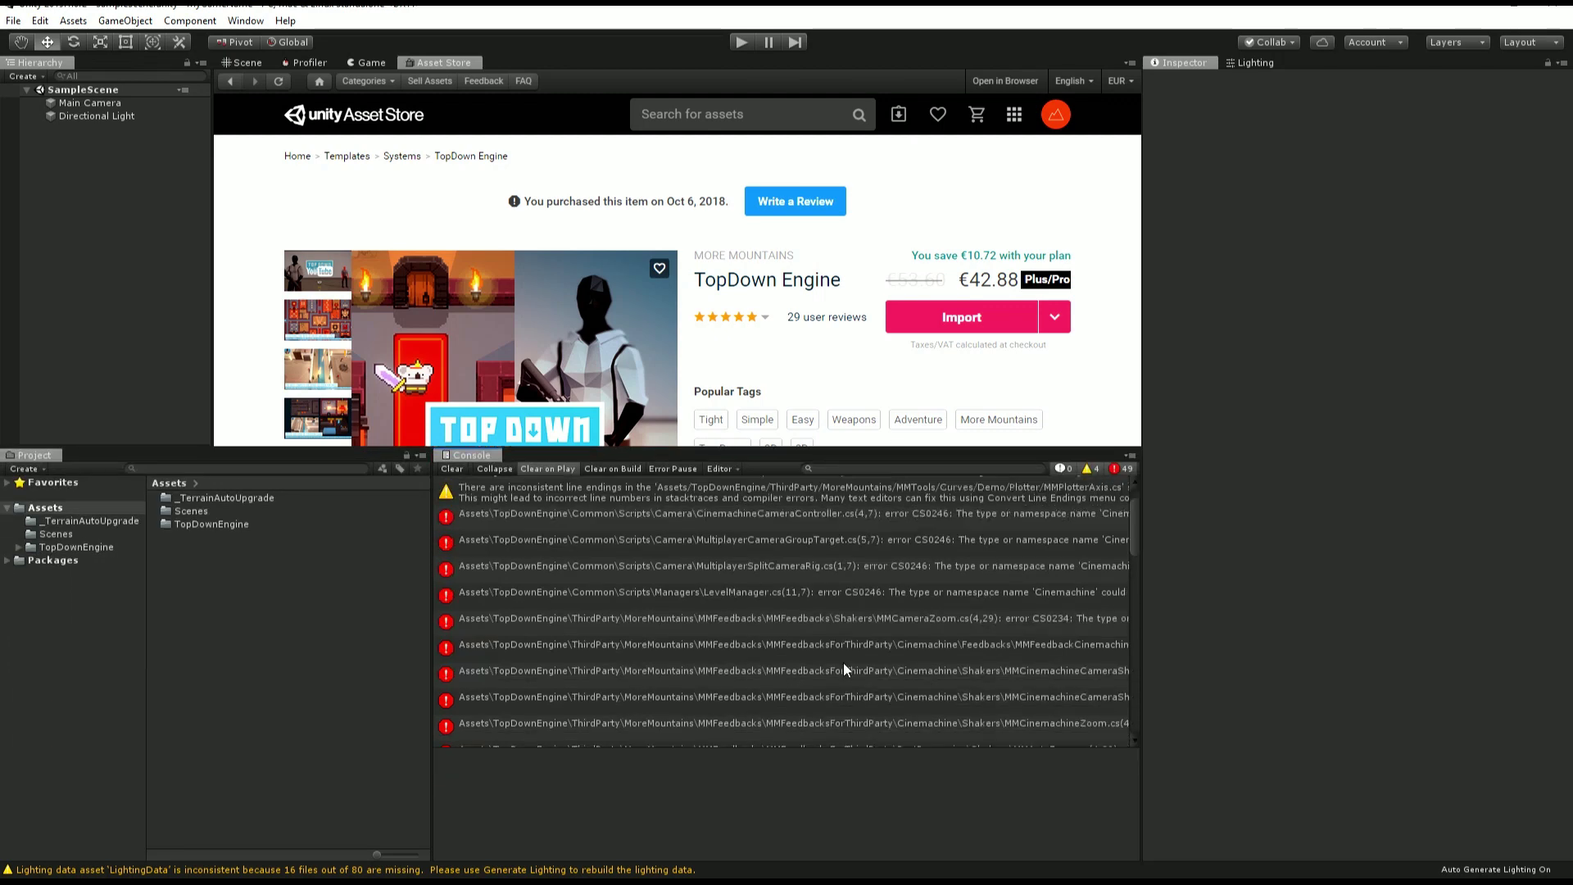
pyautogui.scroll(-5, 845, 669)
pyautogui.scroll(-5, 844, 671)
pyautogui.scroll(-5, 845, 670)
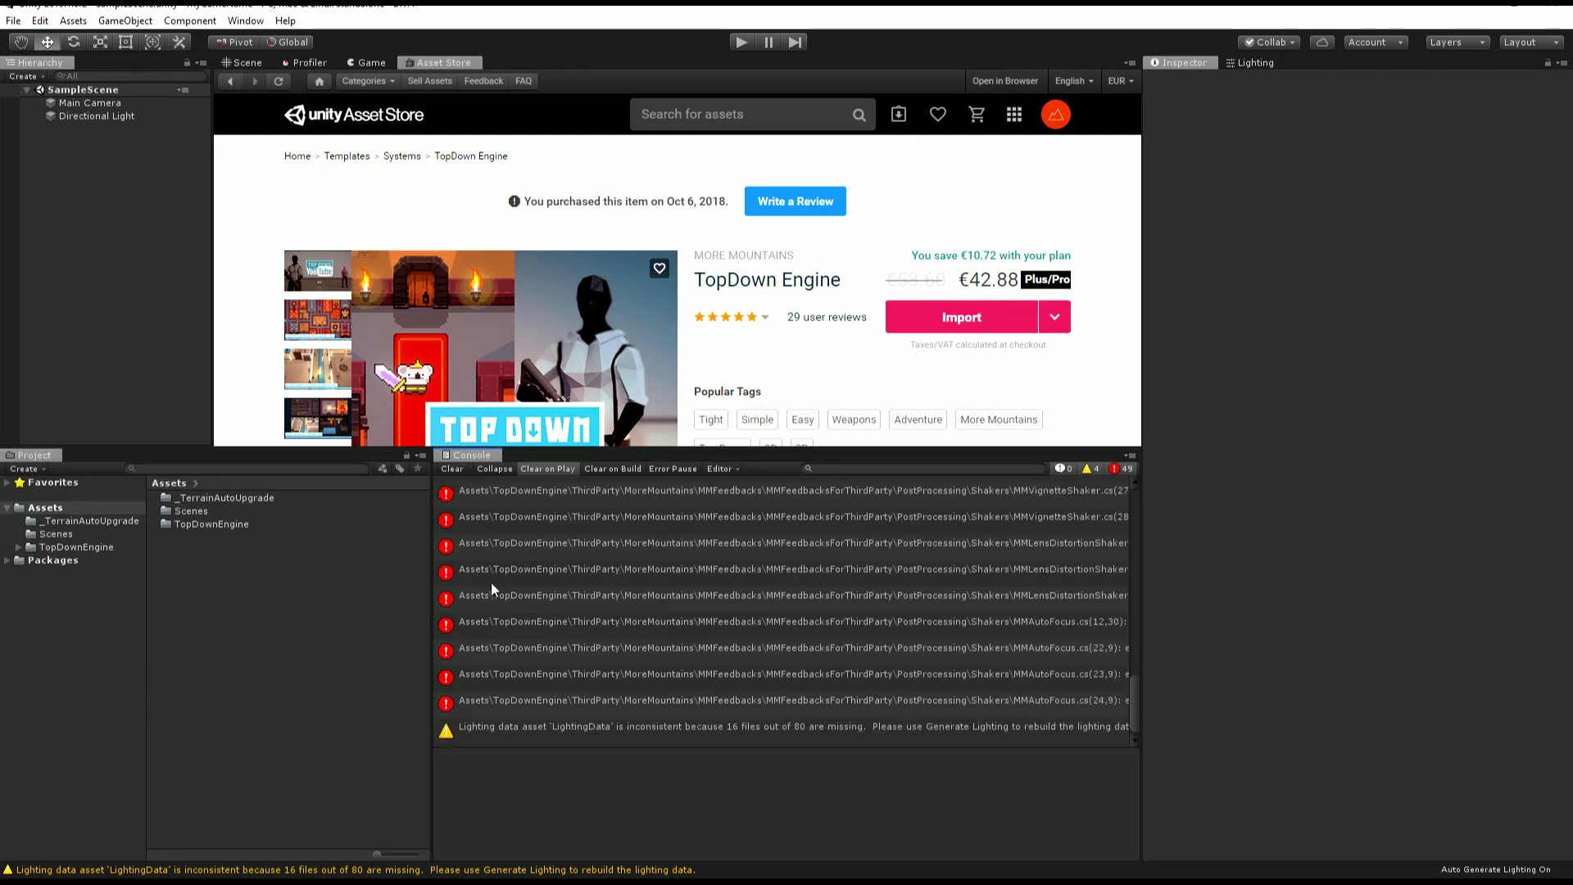
pyautogui.click(197, 523)
# Step: Read TopDownEngine's IMPORTANT-HOW-TO-INSTALL notes and manifest, then show the manifest in Explorer
pyautogui.doubleClick(196, 524)
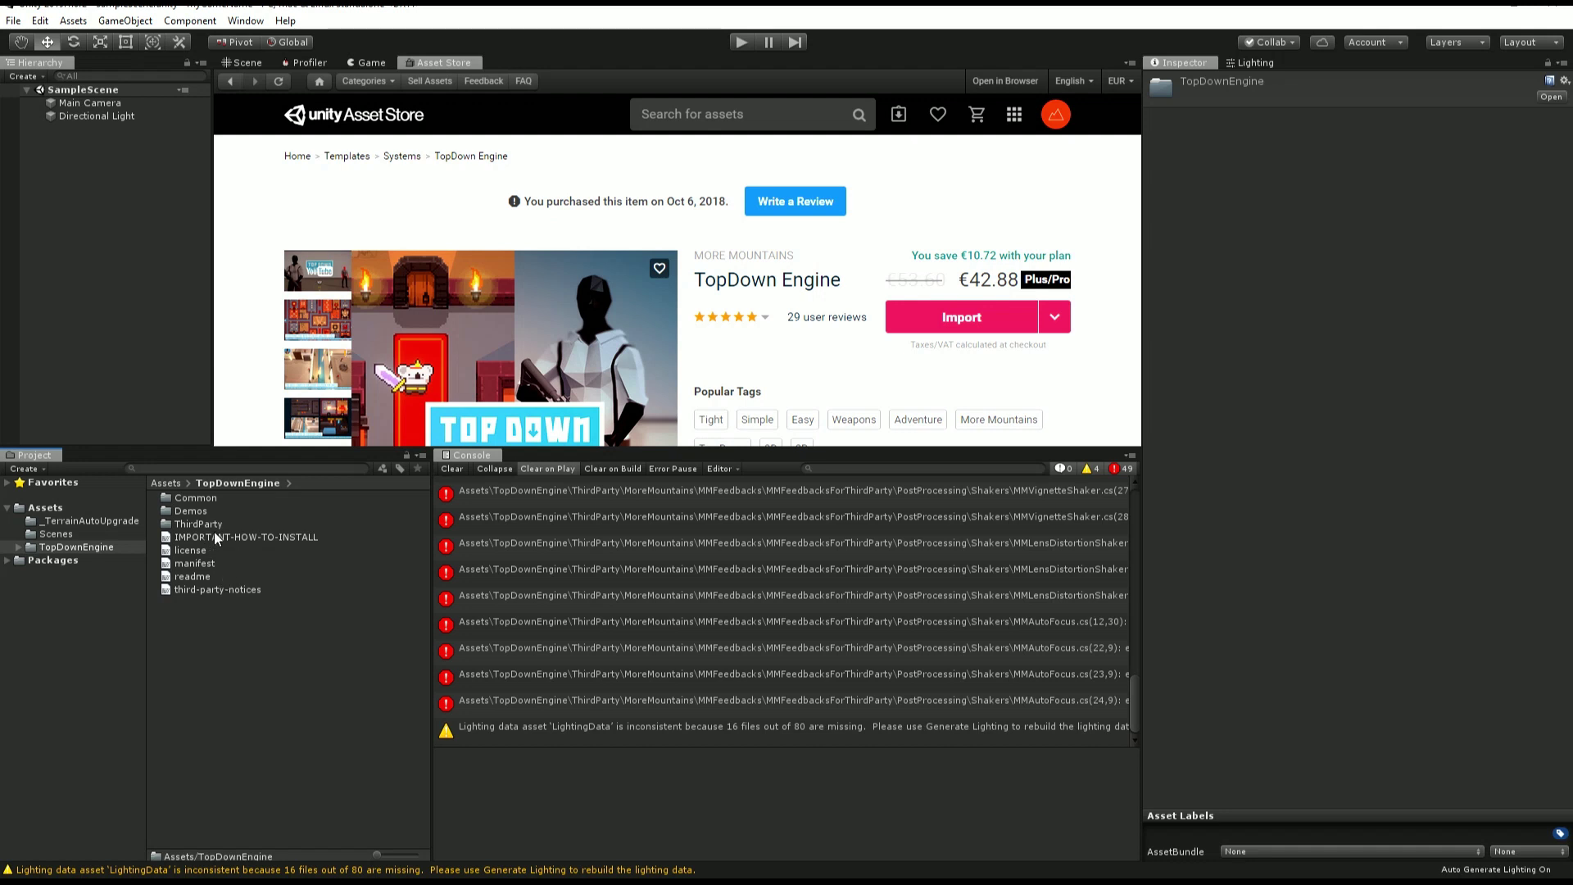
pyautogui.click(248, 538)
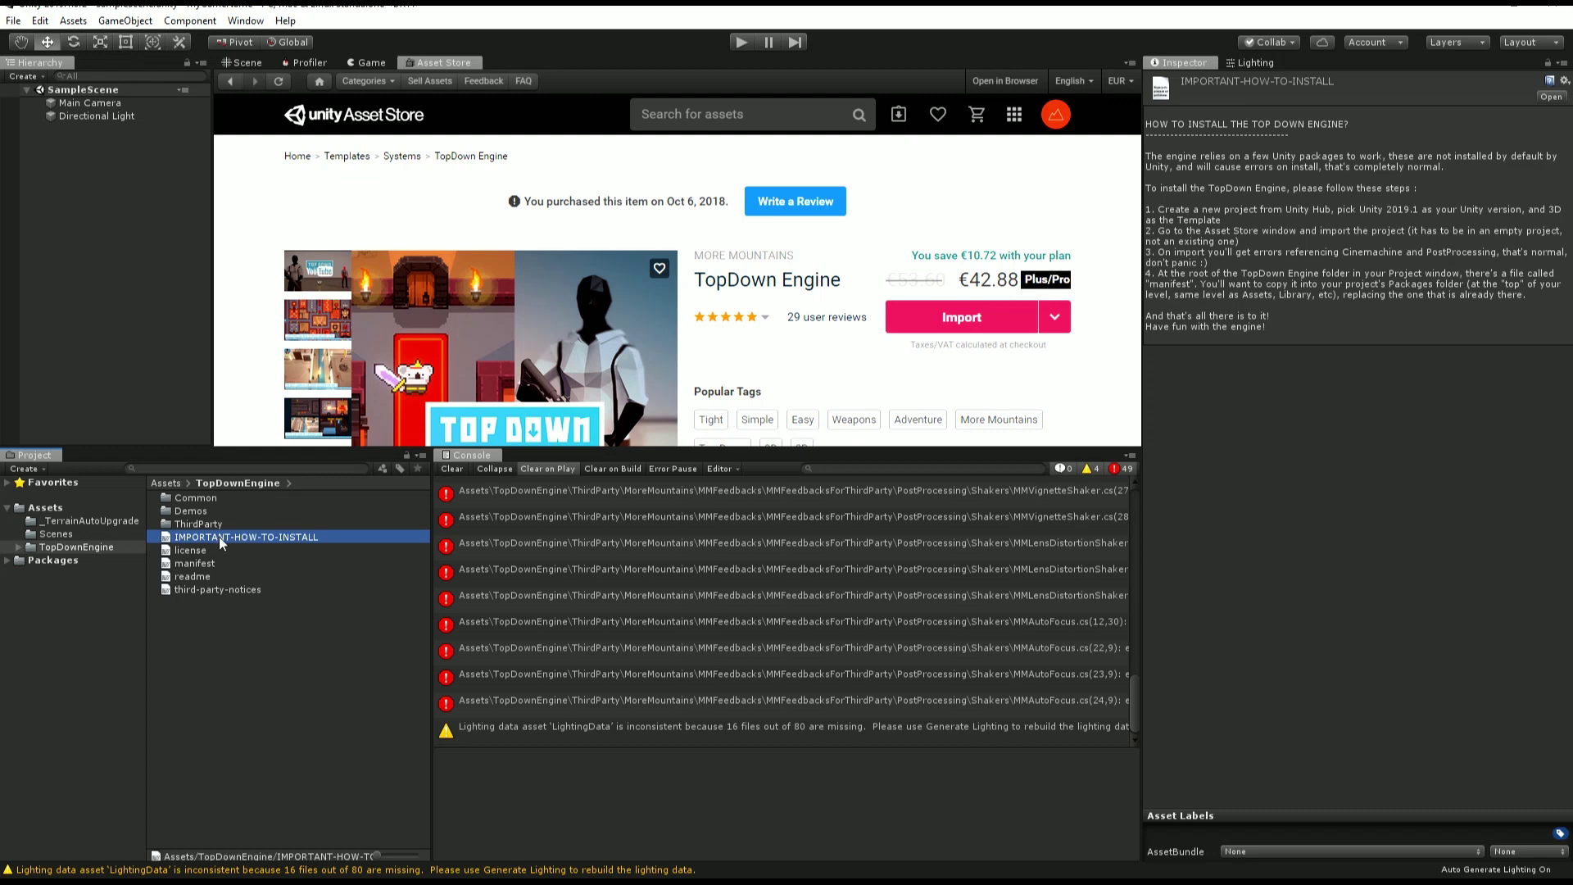
pyautogui.click(197, 563)
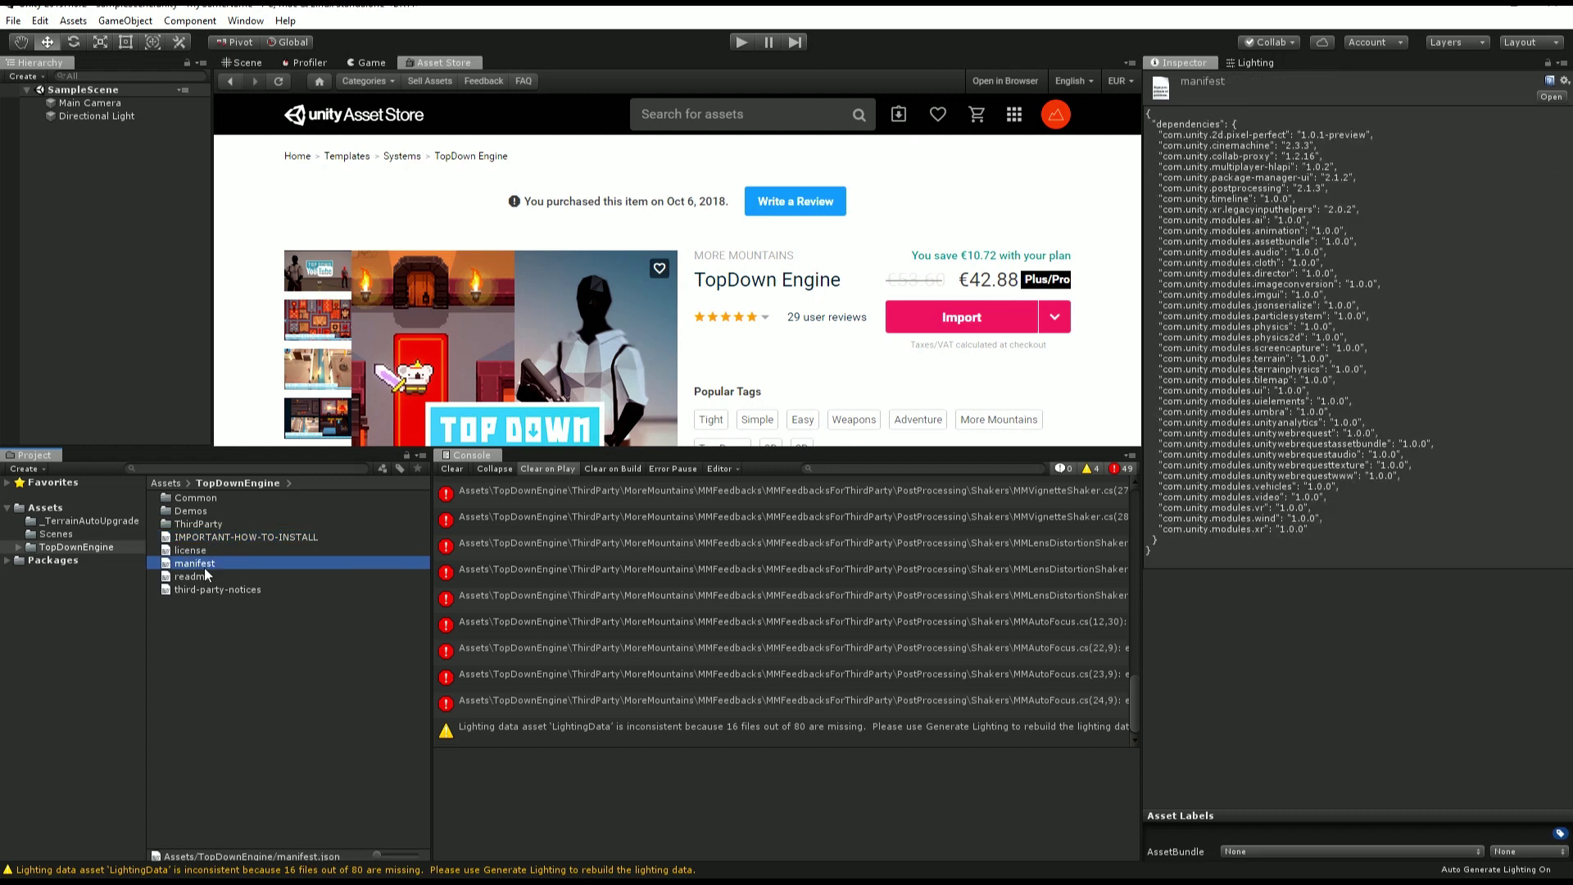
pyautogui.rightClick(206, 567)
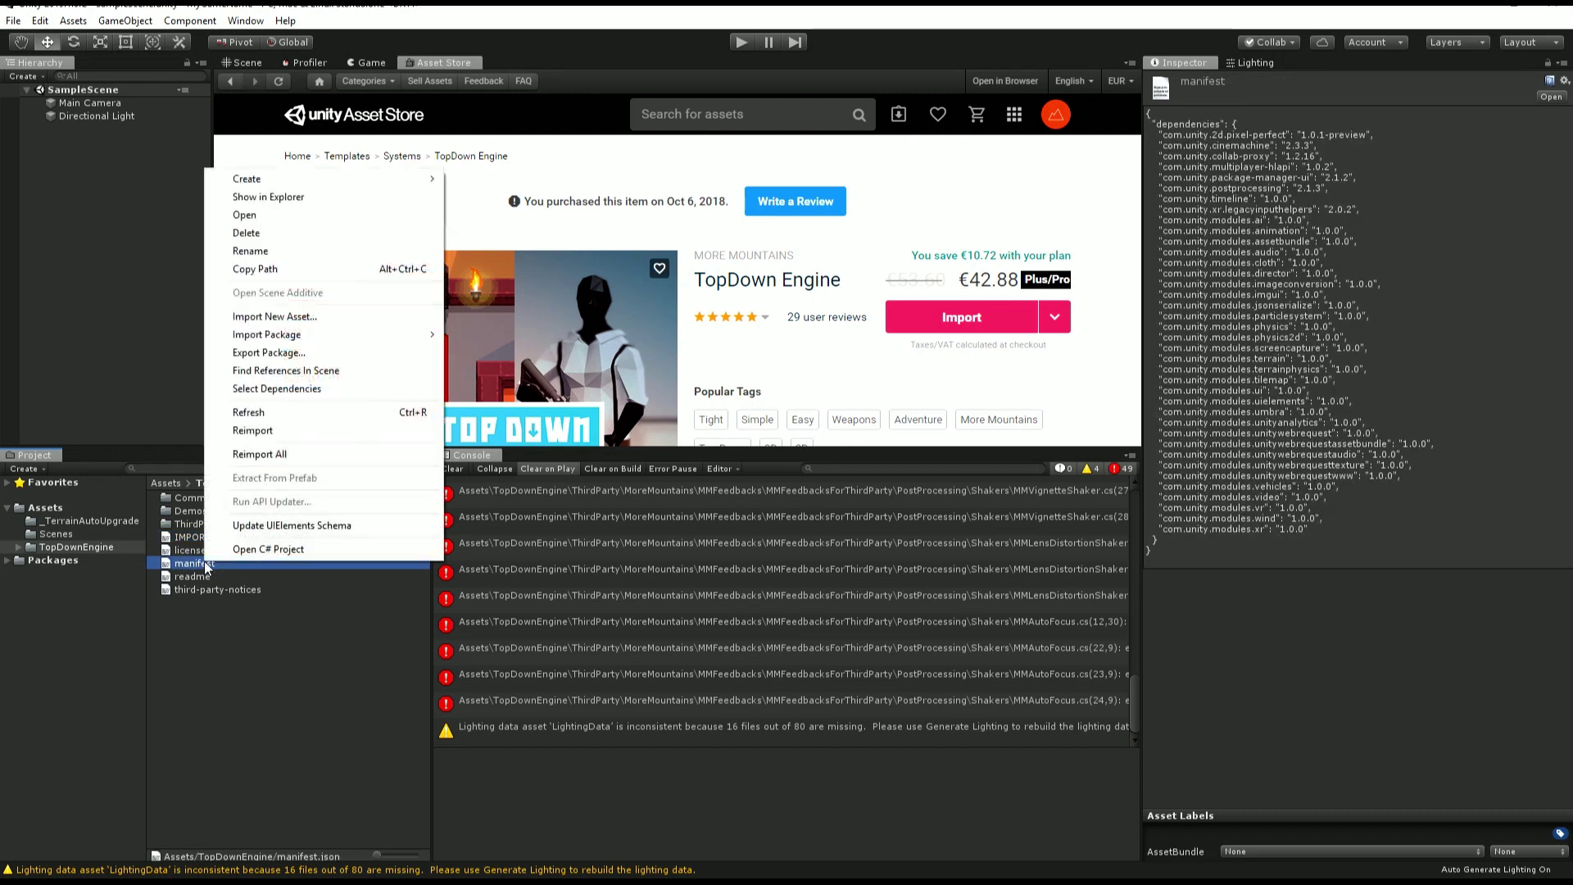
pyautogui.click(320, 196)
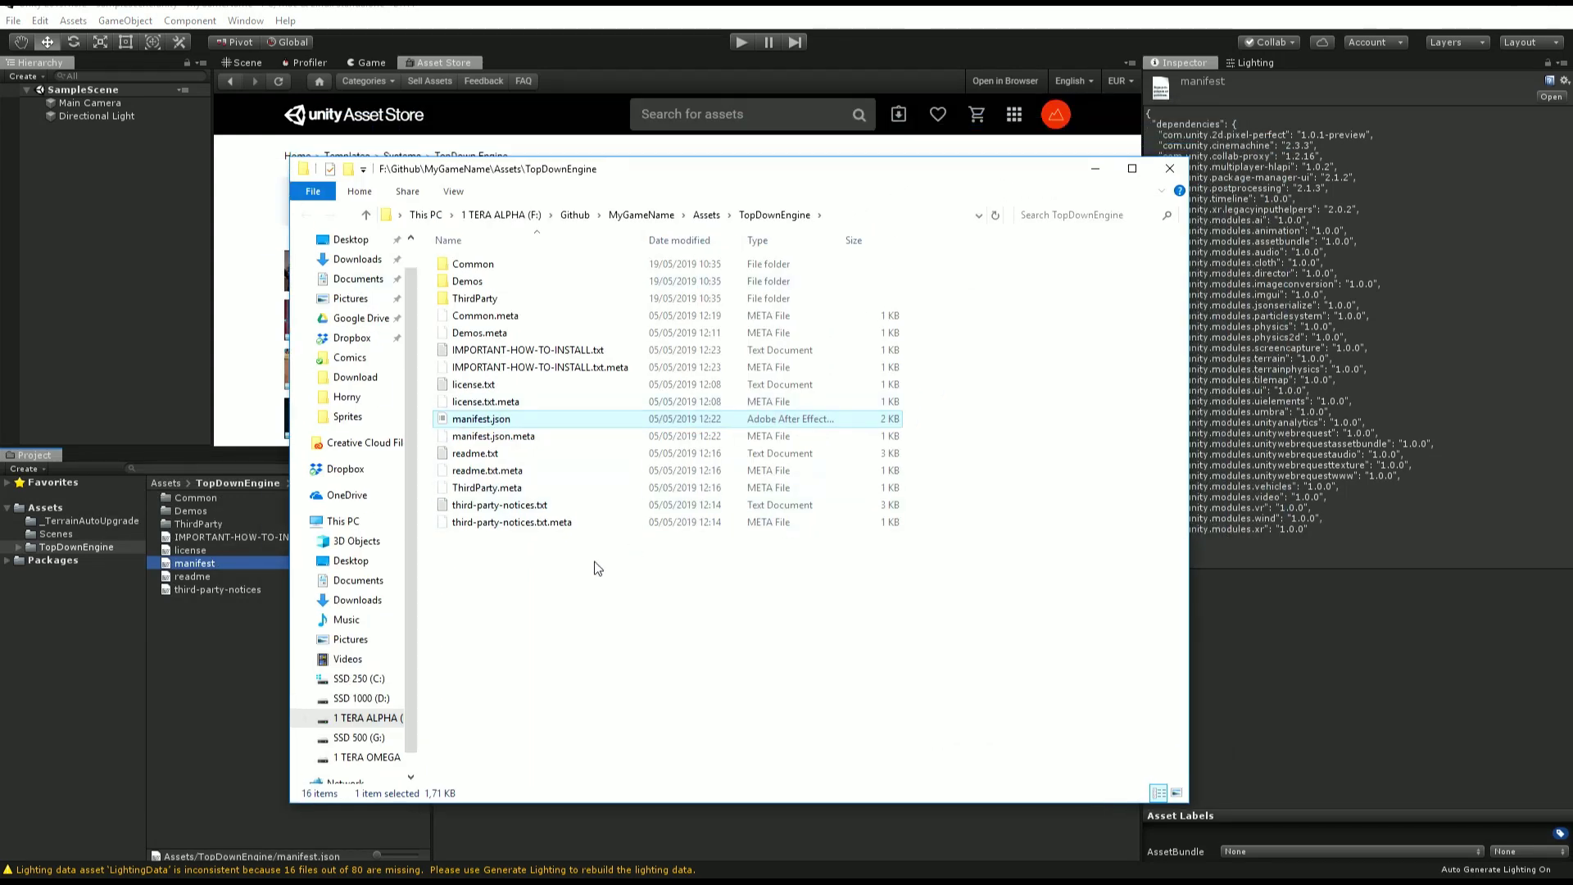
# Step: Replace MyGameName's Packages/manifest.json with the TopDown Engine manifest and return to Unity
pyautogui.click(566, 567)
pyautogui.click(493, 425)
pyautogui.click(707, 216)
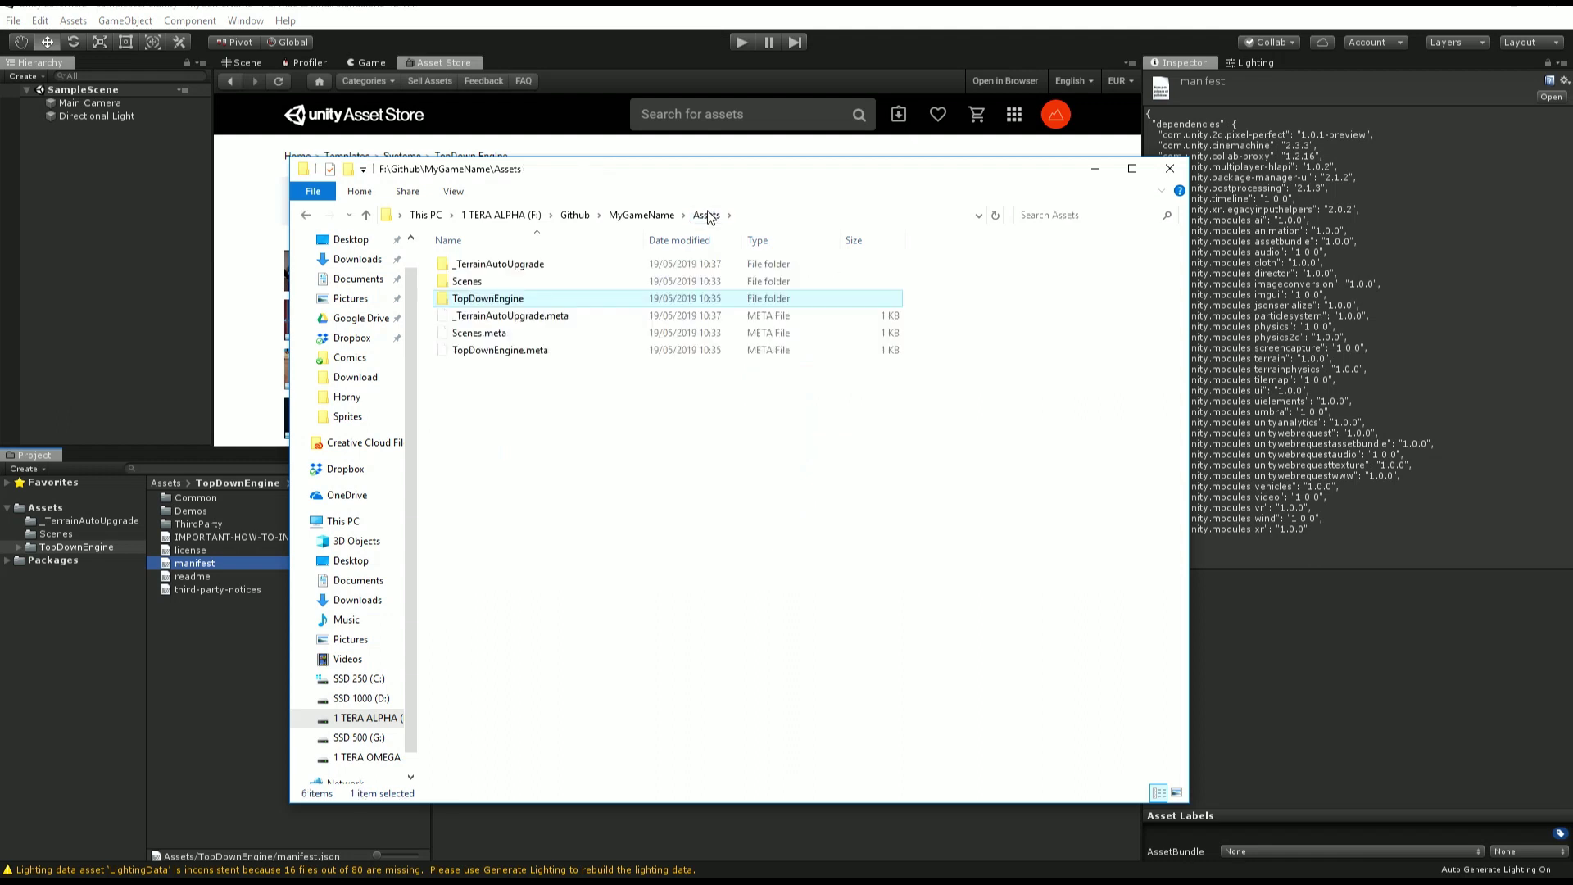
pyautogui.click(643, 215)
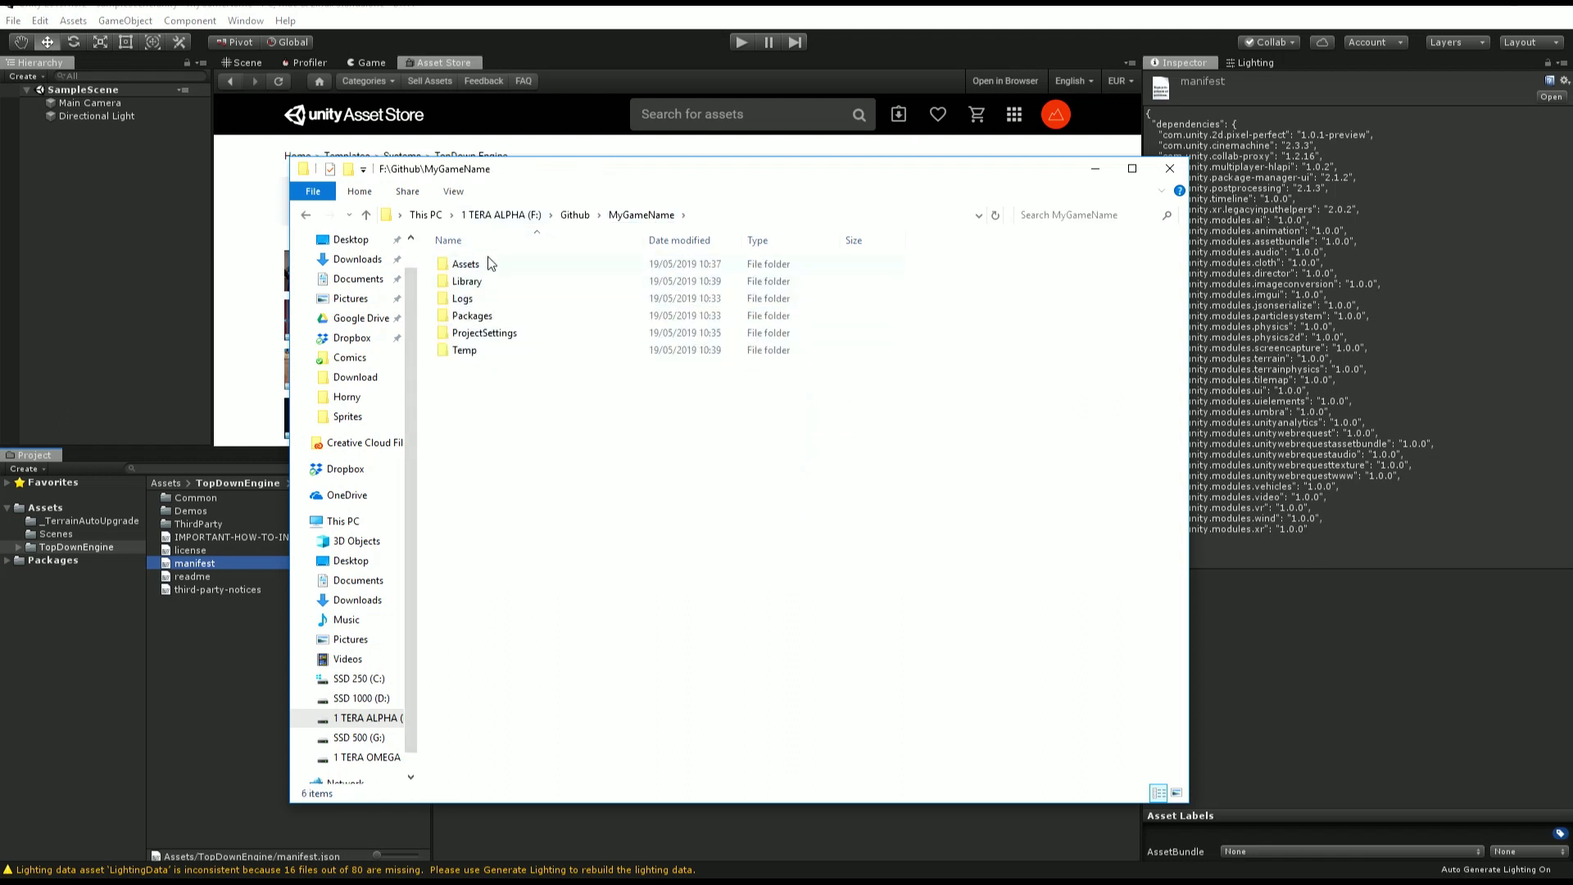
pyautogui.doubleClick(494, 318)
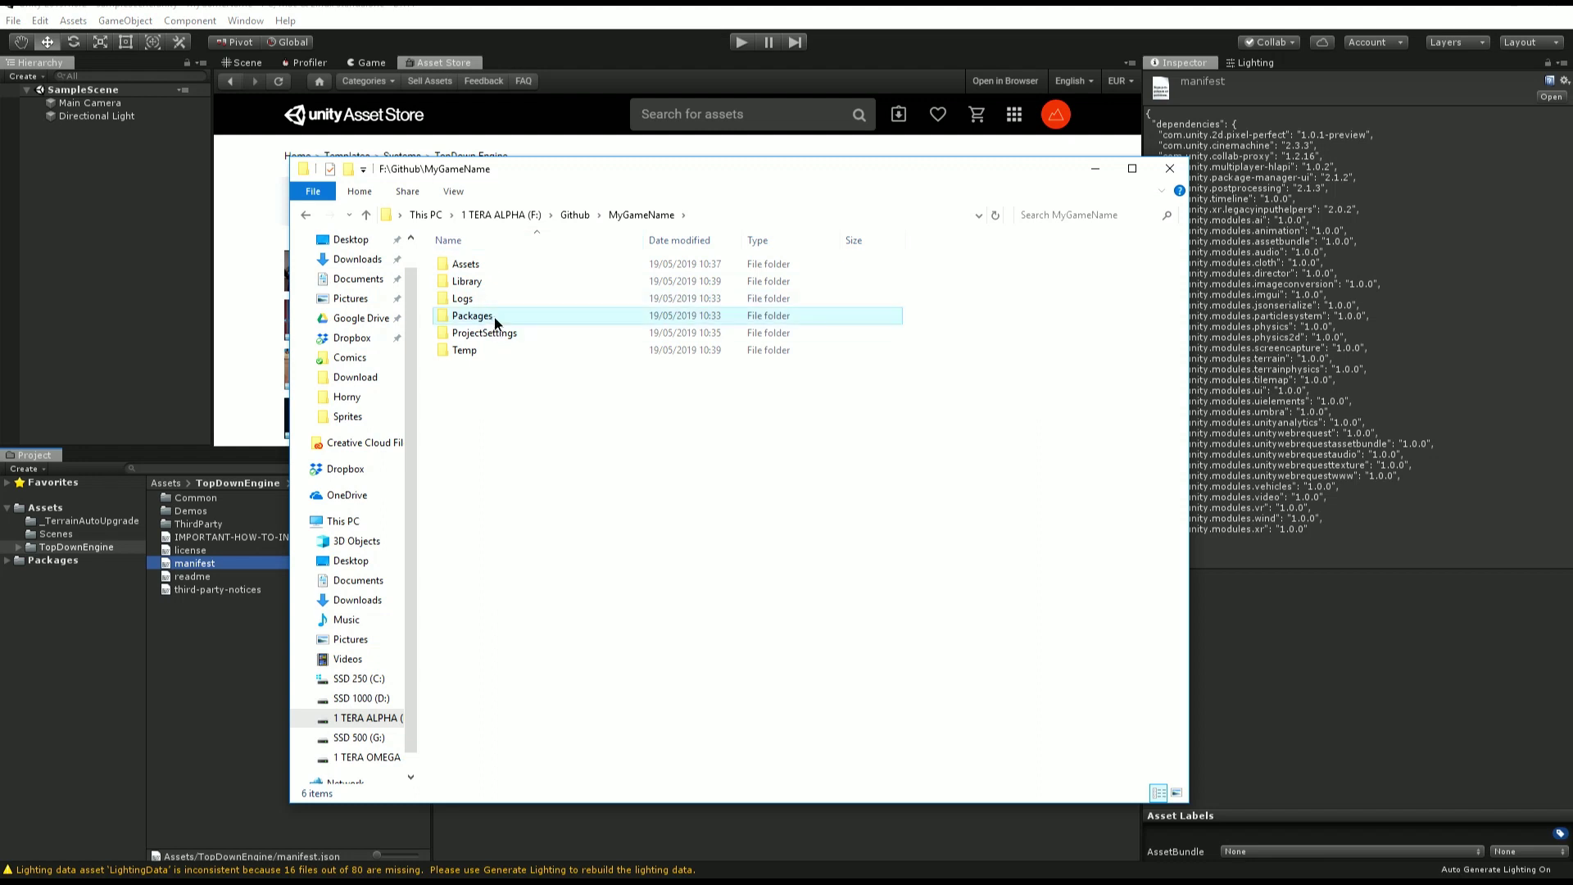
pyautogui.hotkey('ctrl', 'v')
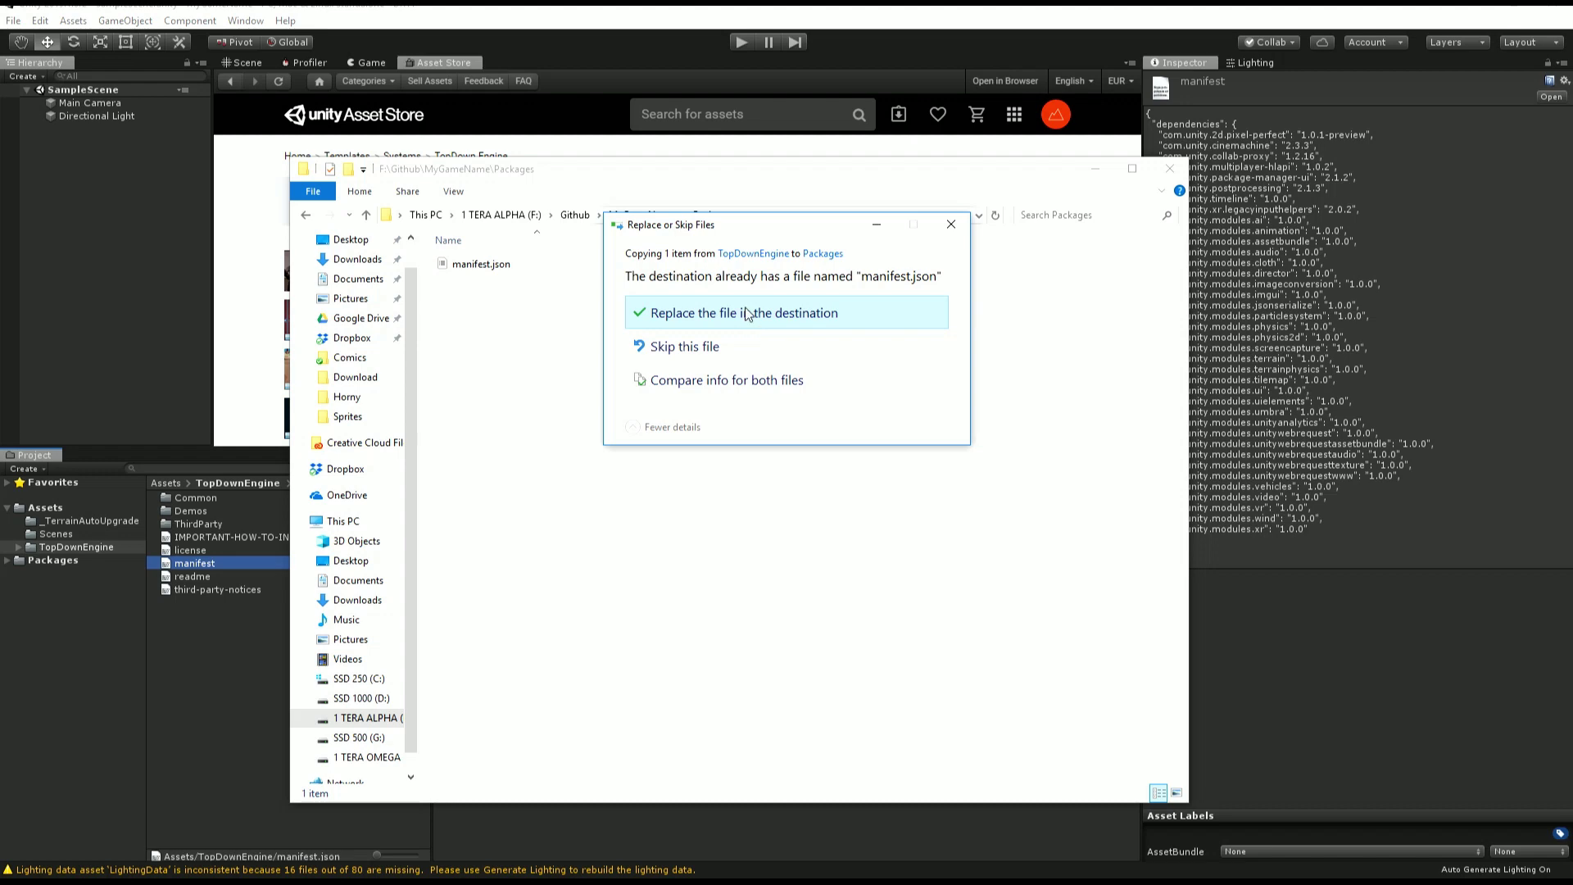
pyautogui.click(745, 330)
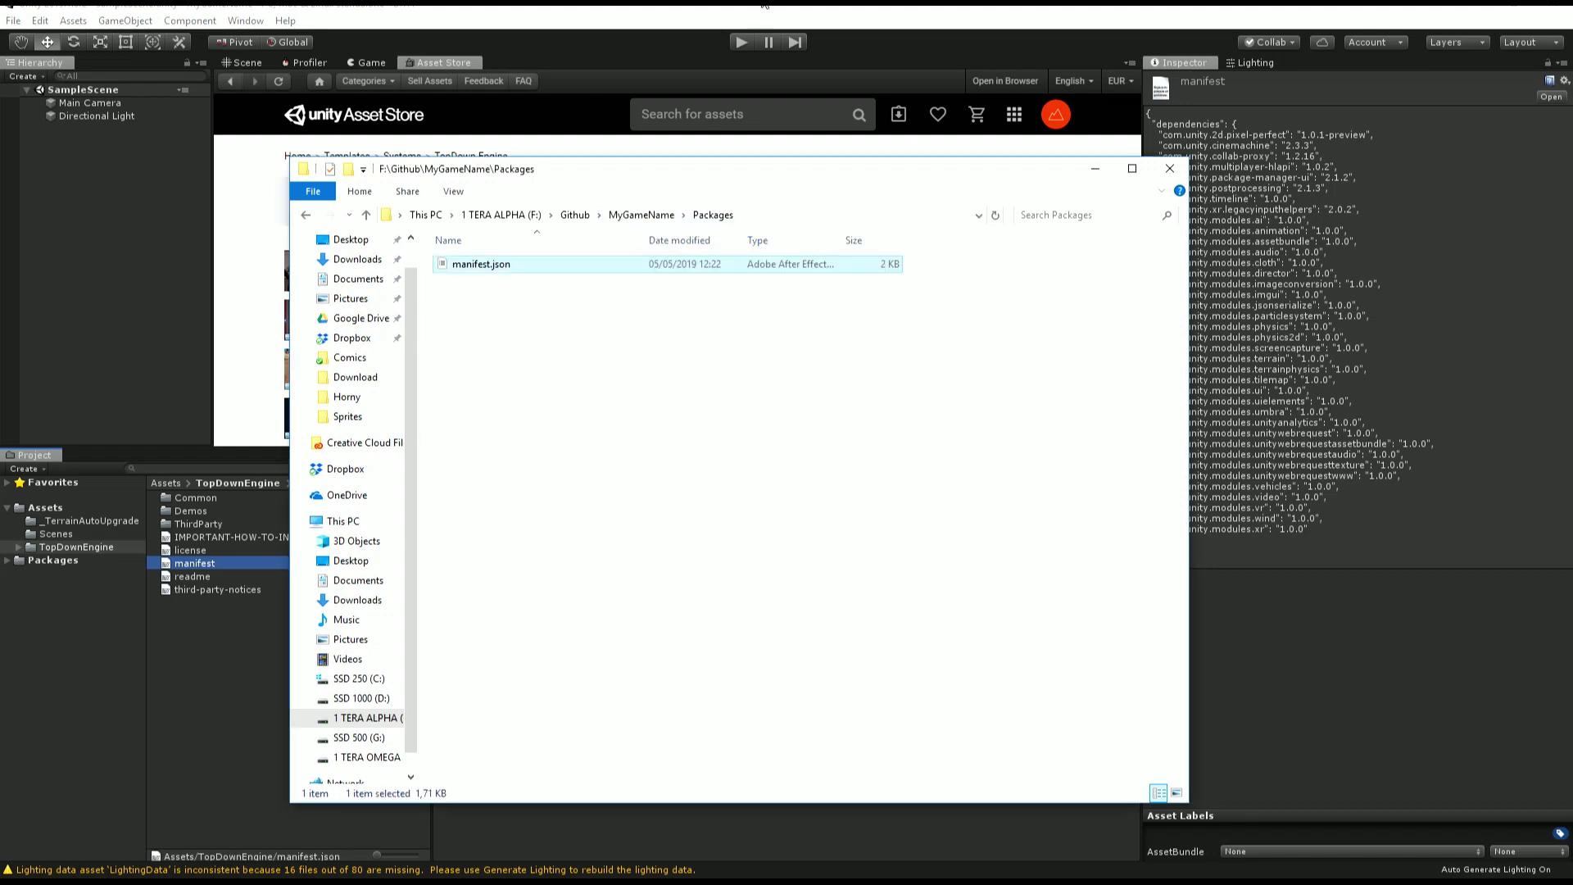
pyautogui.click(1136, 82)
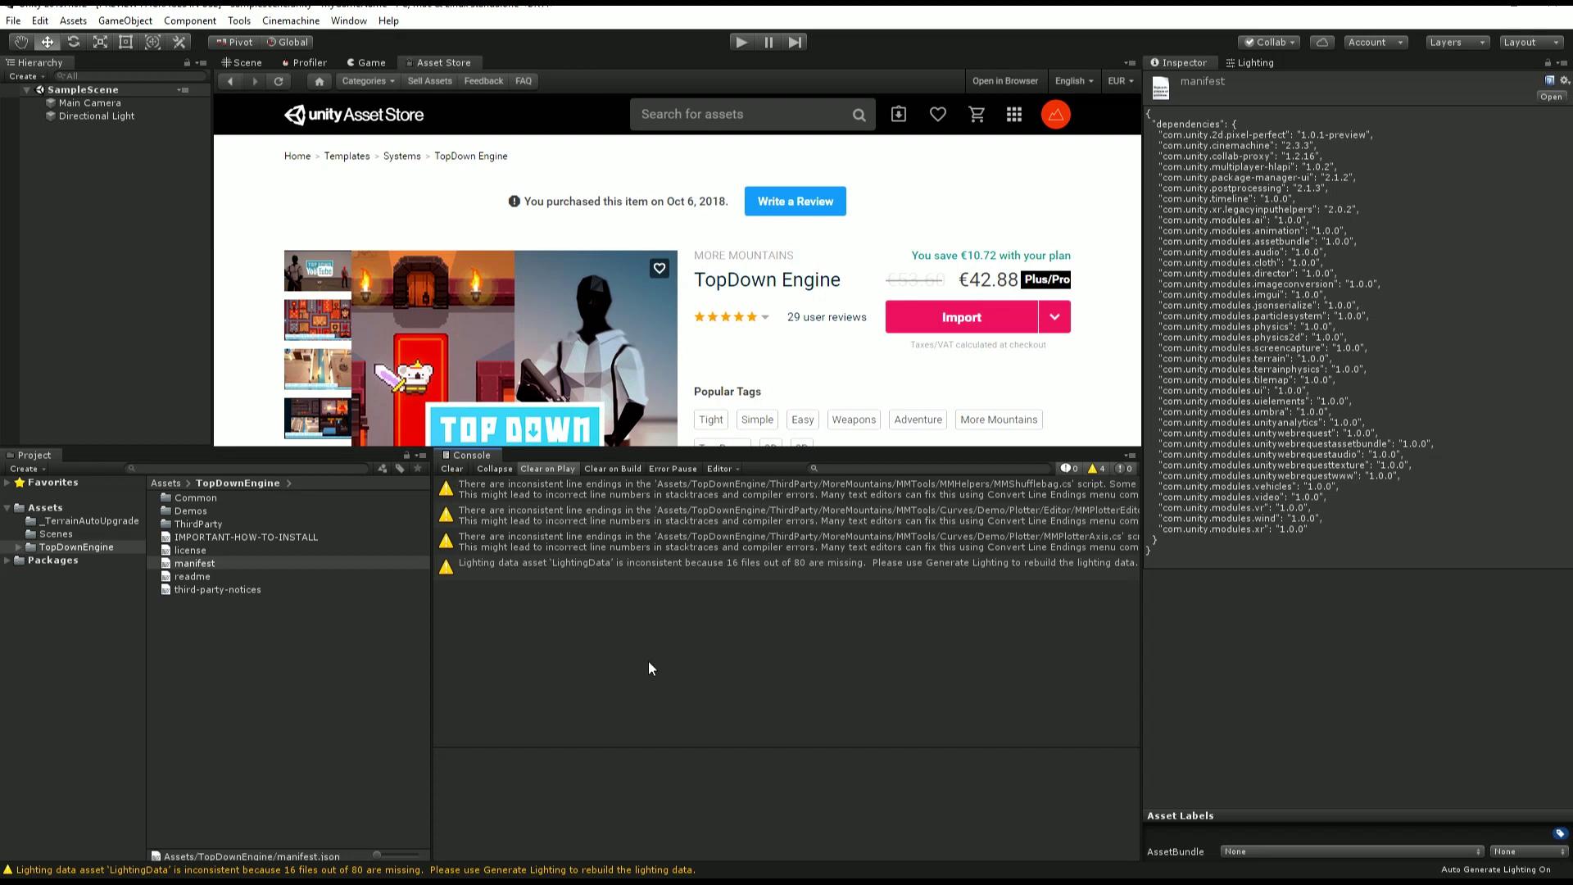
# Step: Clear the Console once packages resolve and bring the Scene view forward
pyautogui.click(451, 468)
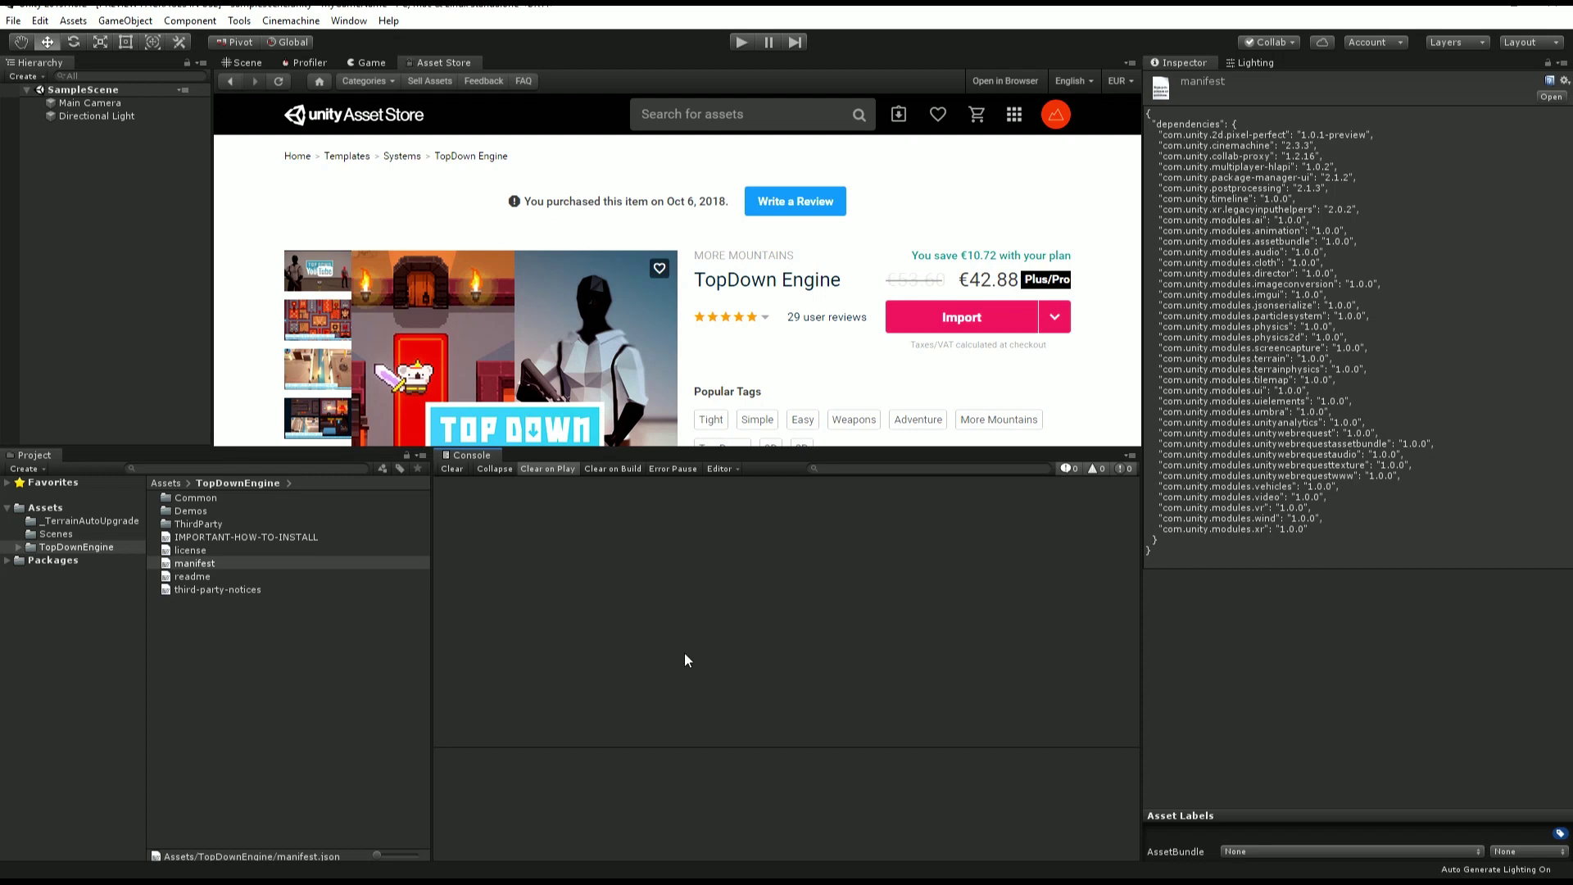
pyautogui.click(249, 62)
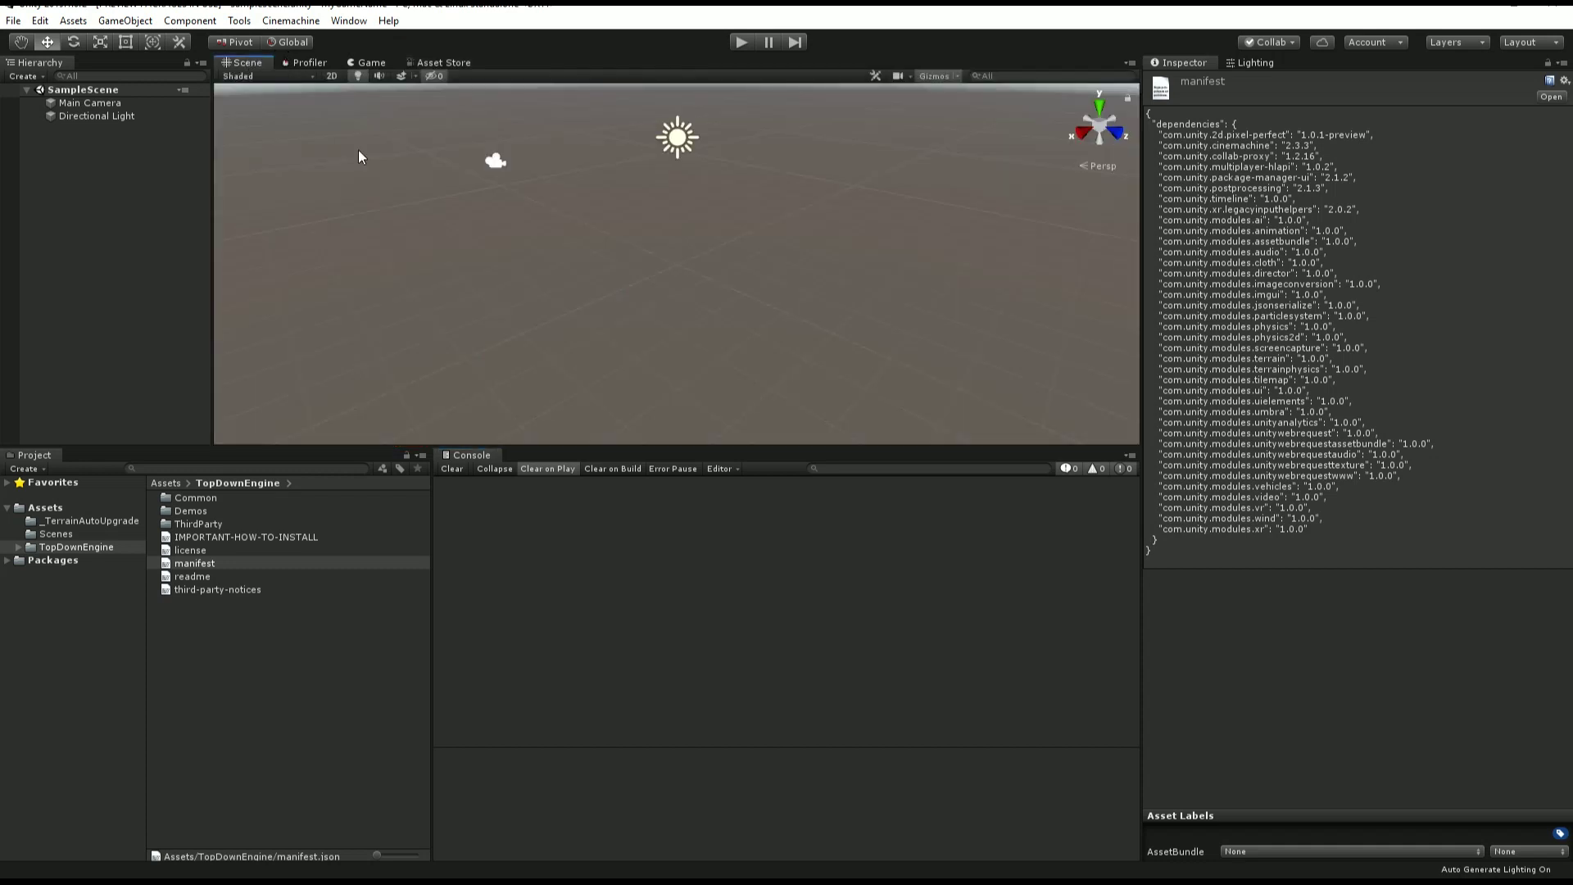
# Step: Open the Koala2D KoalaDungeon scene, view it taller in 2D, and play it
pyautogui.doubleClick(205, 511)
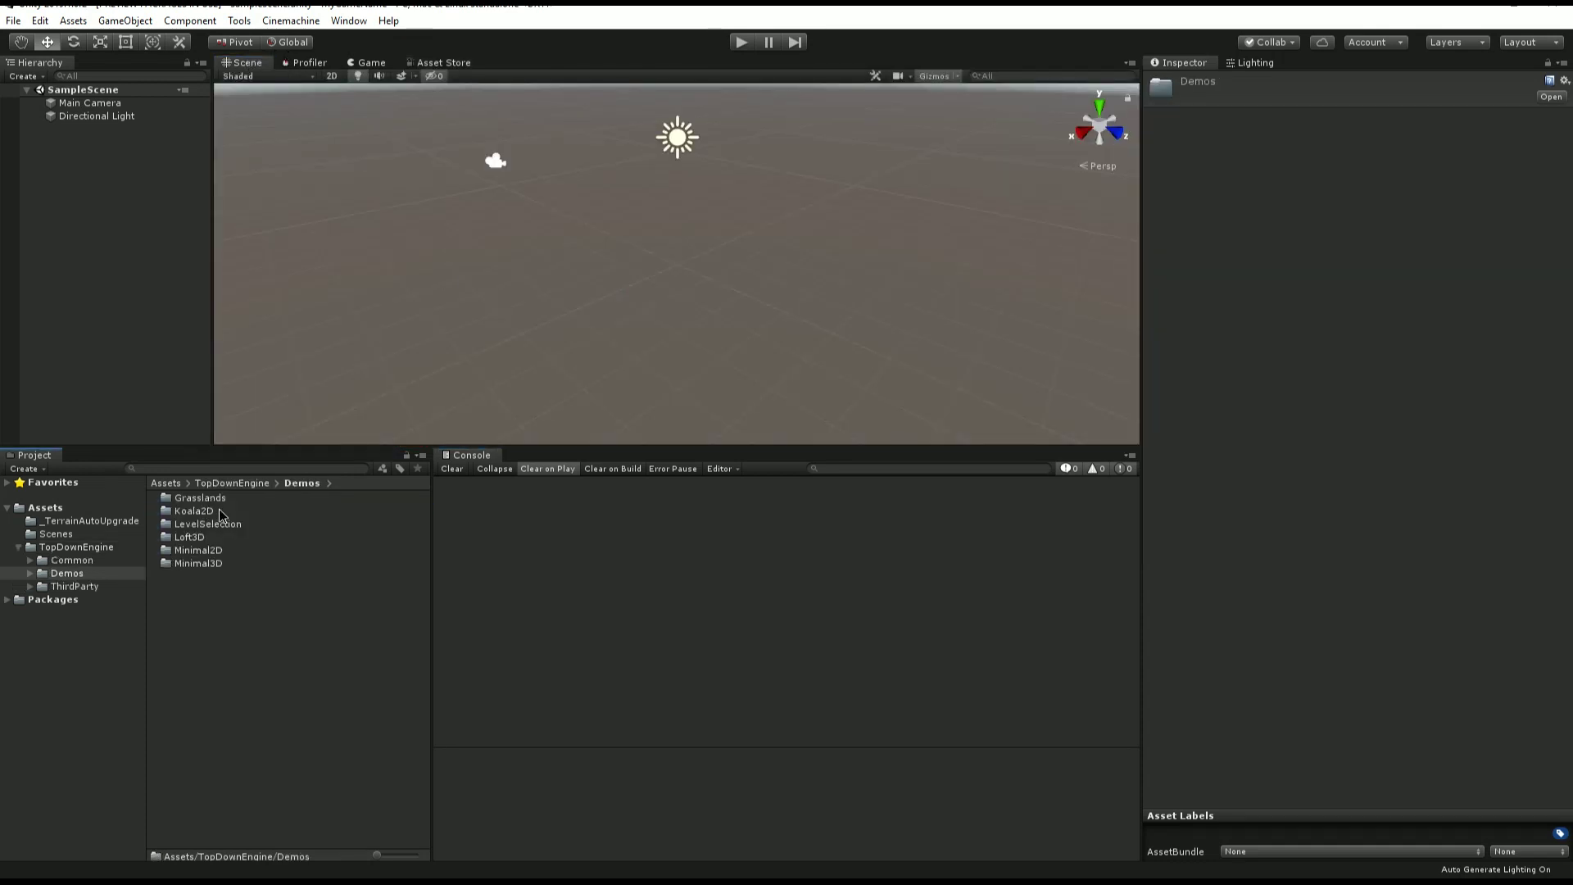
pyautogui.doubleClick(219, 509)
pyautogui.click(227, 603)
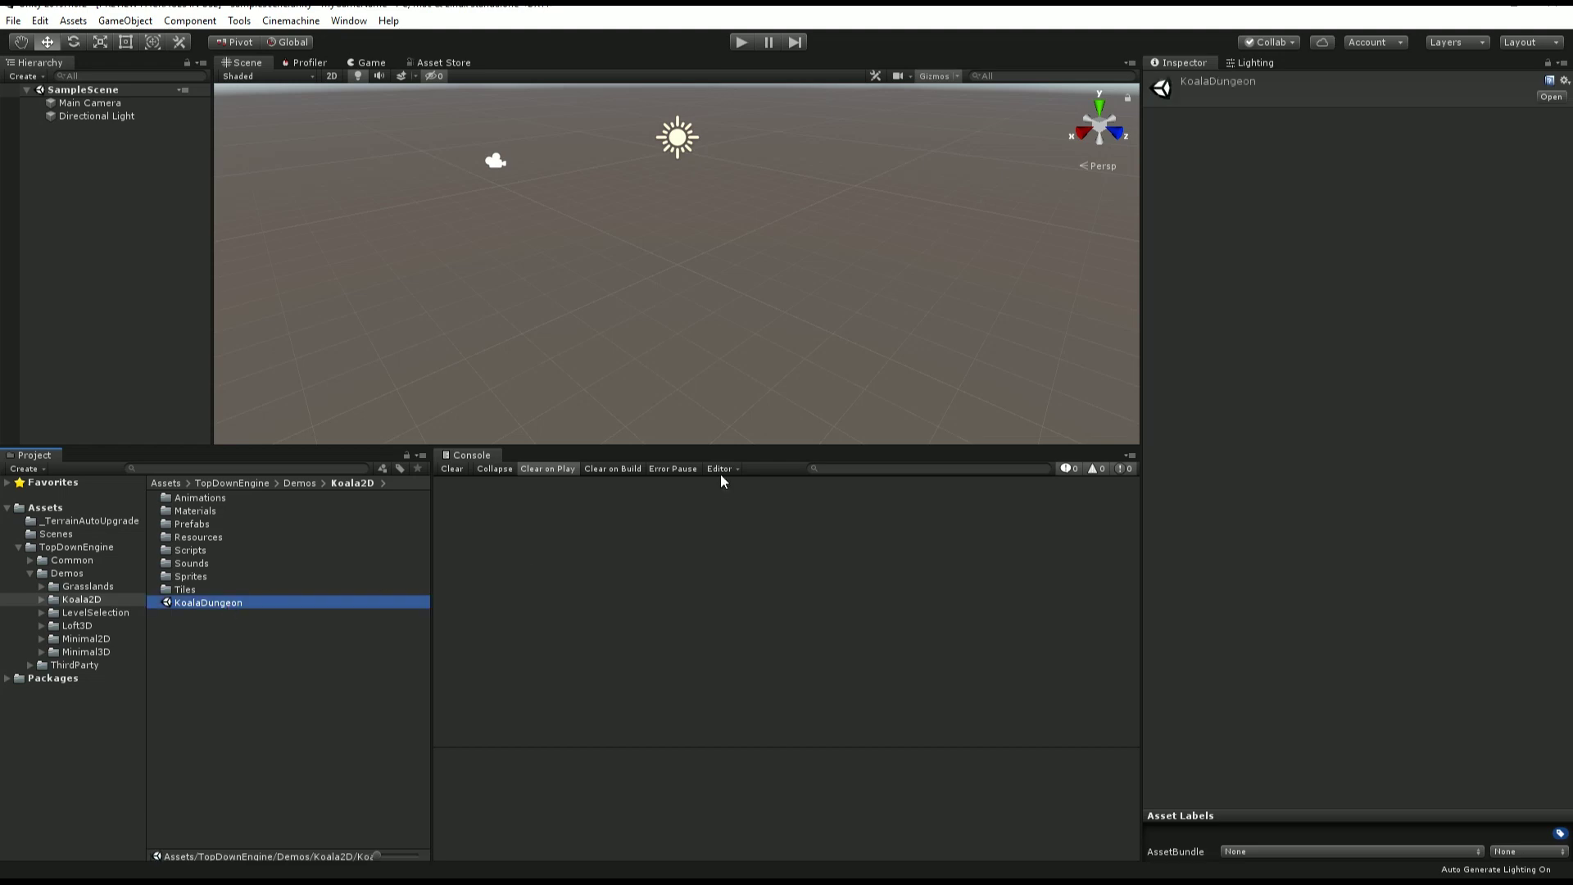
pyautogui.moveTo(699, 449); pyautogui.dragTo(715, 680)
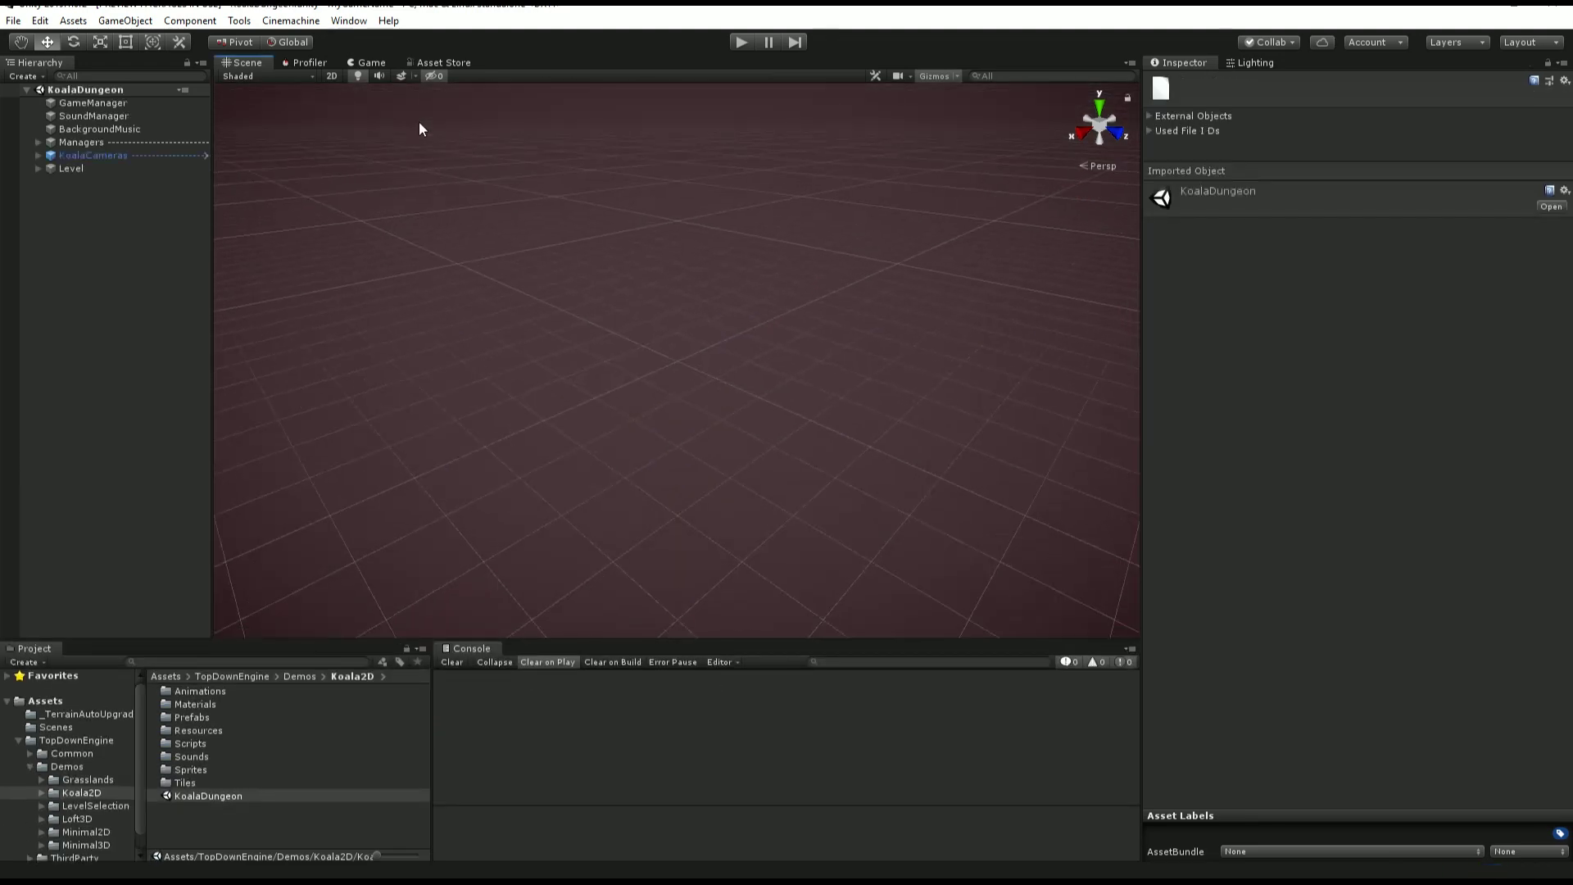
pyautogui.click(337, 70)
pyautogui.scroll(-5, 803, 438)
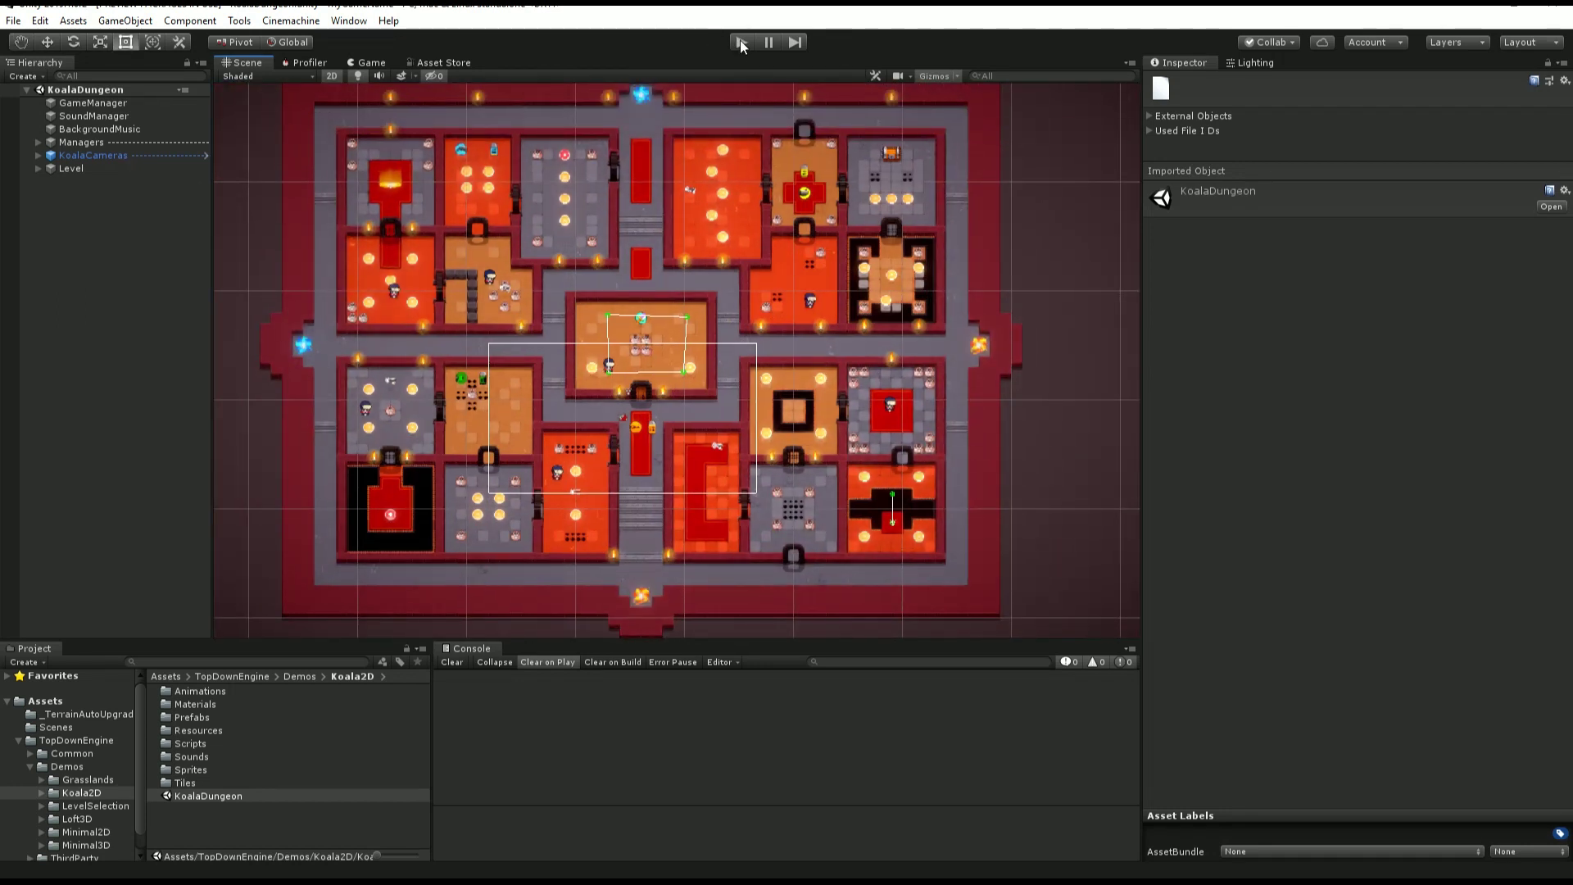
pyautogui.click(741, 40)
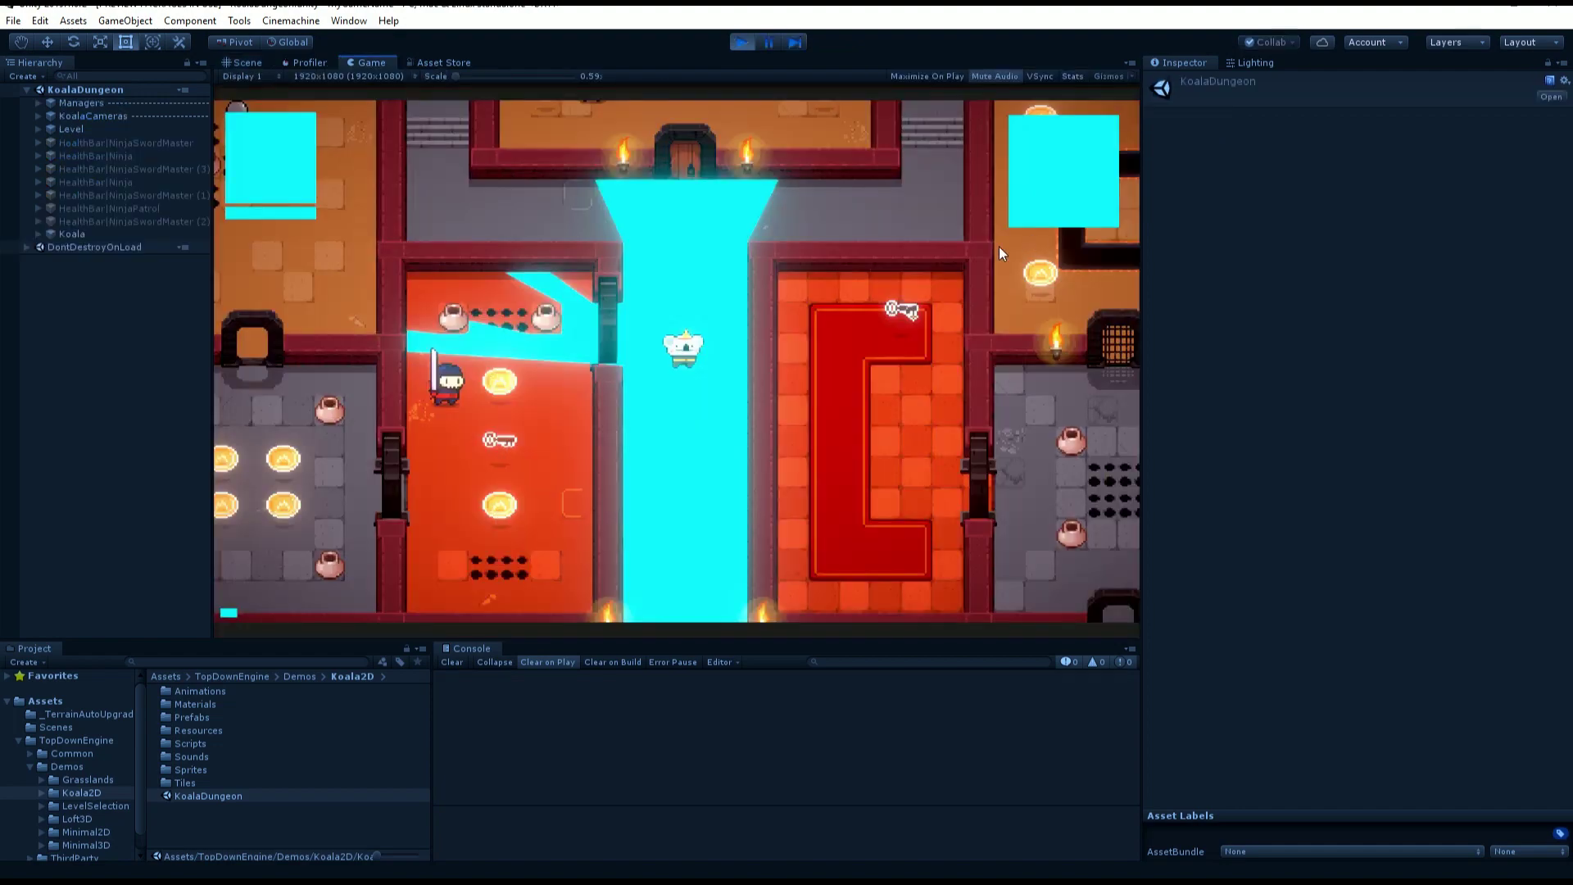
pyautogui.press('Up')
pyautogui.press('Right')
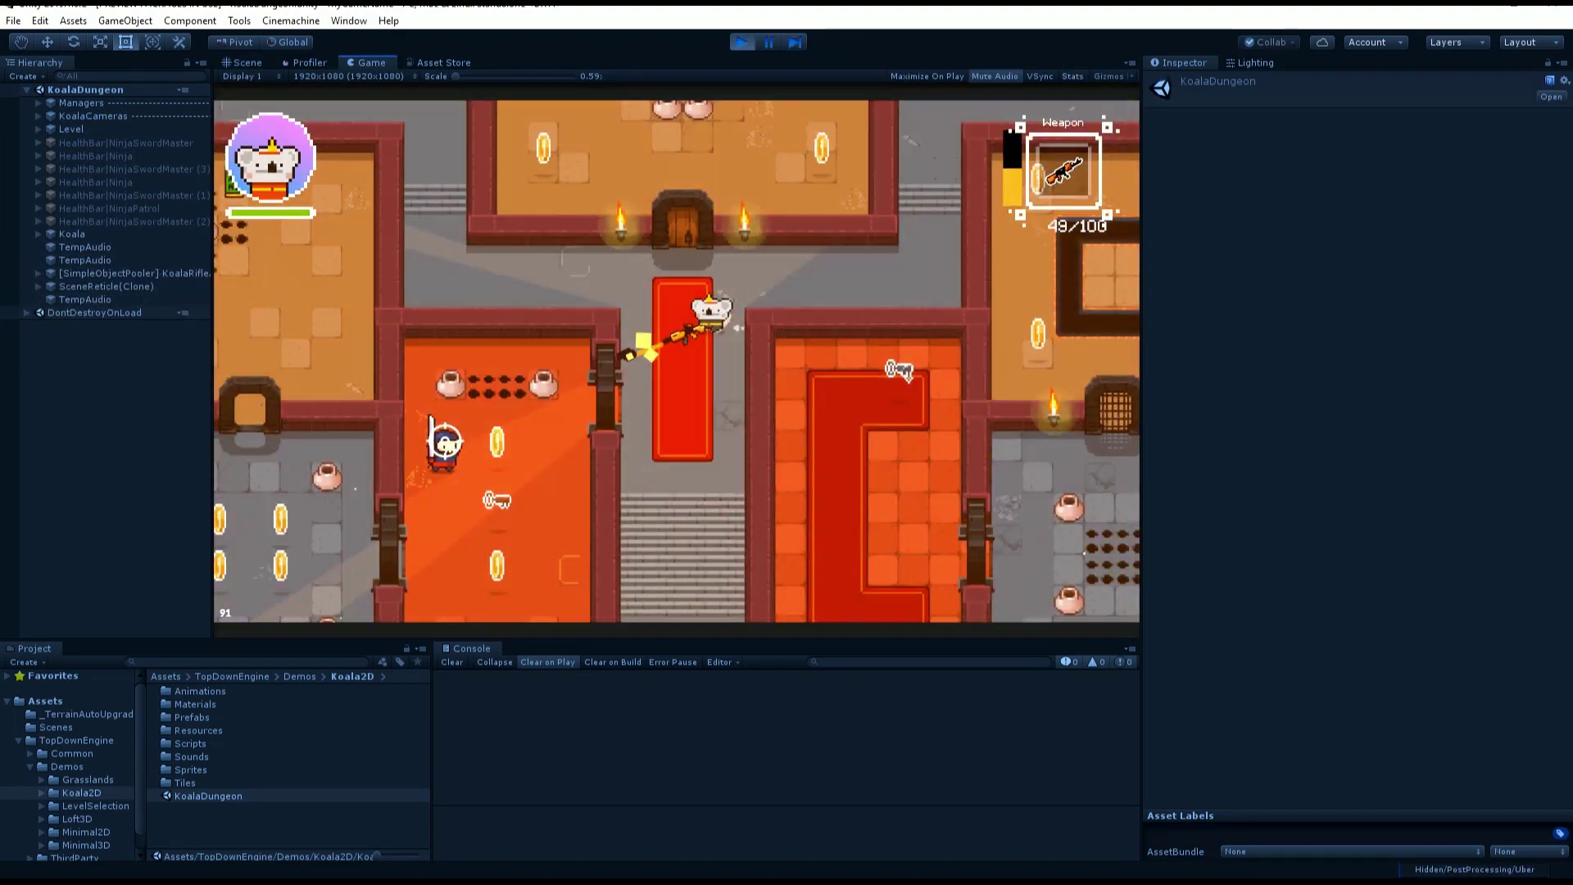
pyautogui.moveTo(444, 443); pyautogui.dragTo(385, 471)
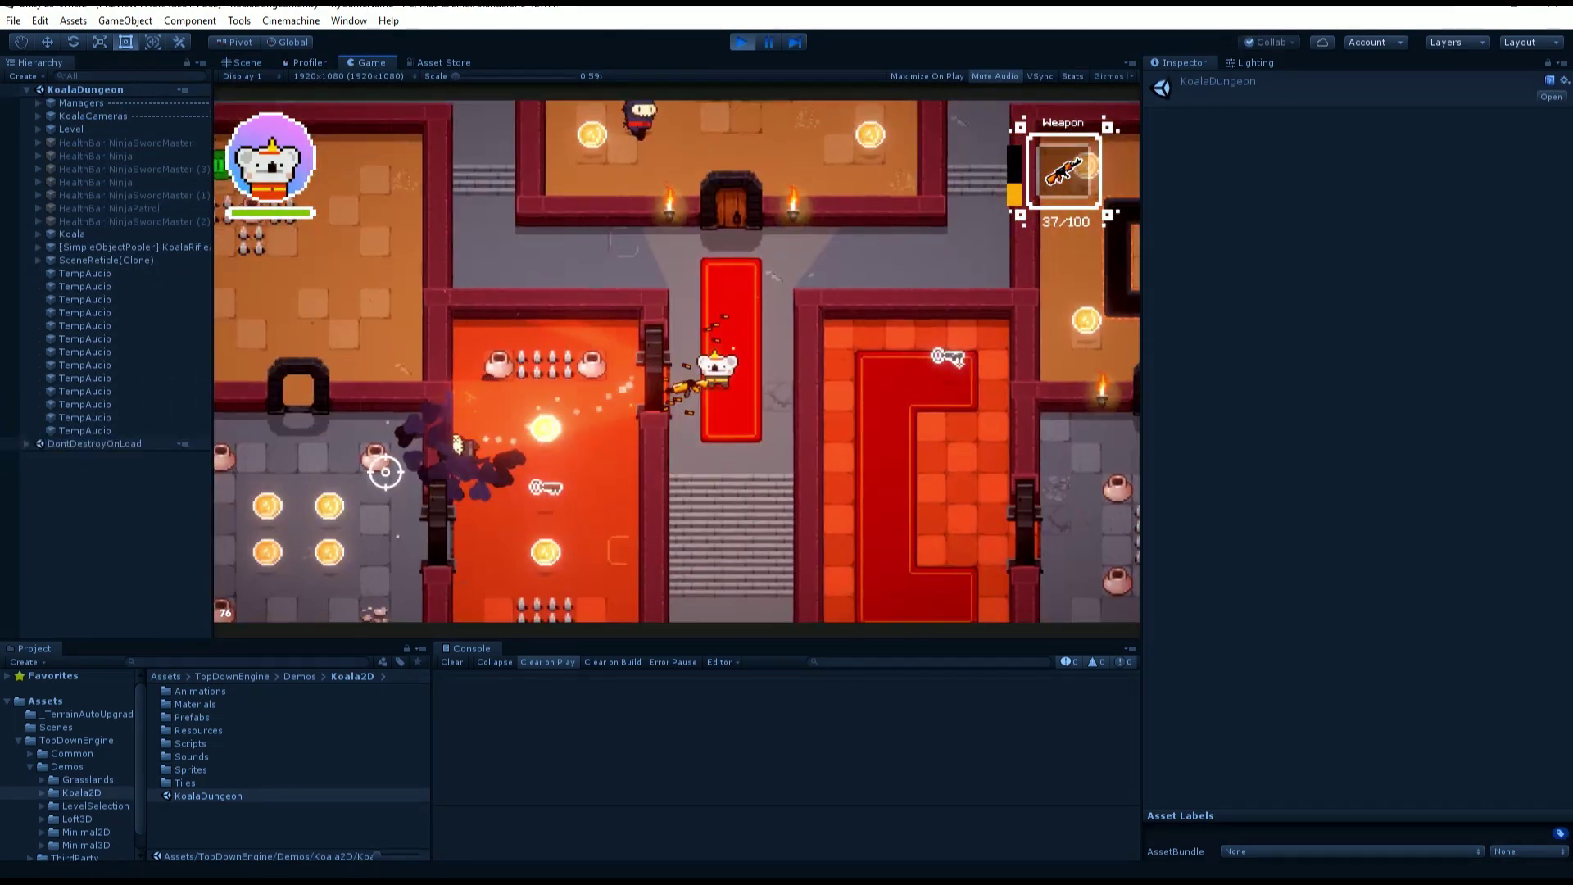
pyautogui.press('w')
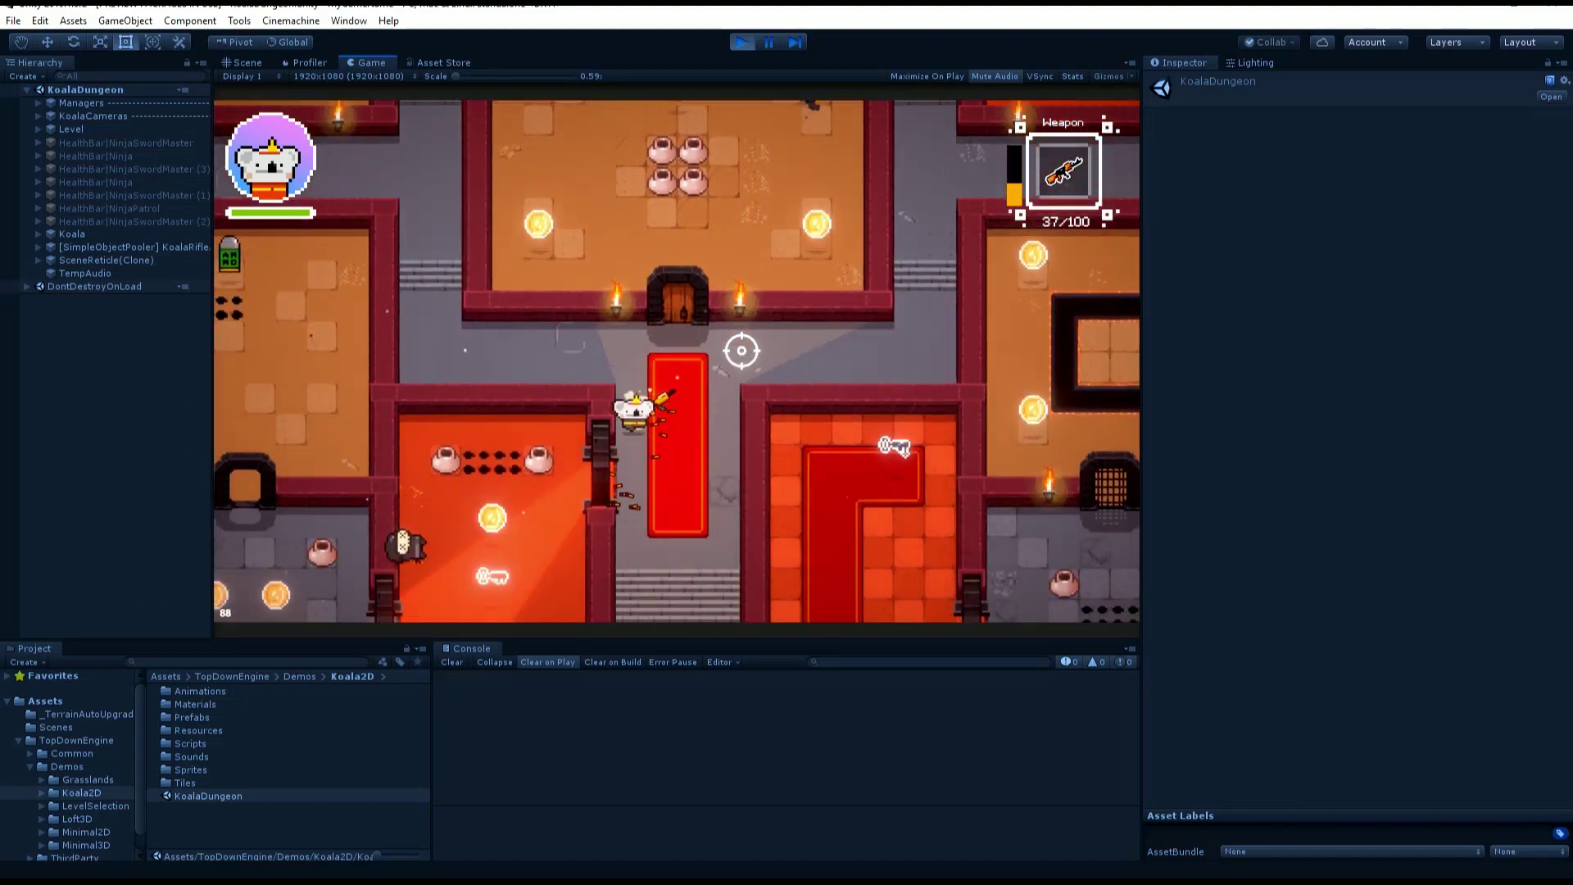
pyautogui.press('s')
pyautogui.press('a')
pyautogui.moveTo(703, 340); pyautogui.dragTo(686, 236)
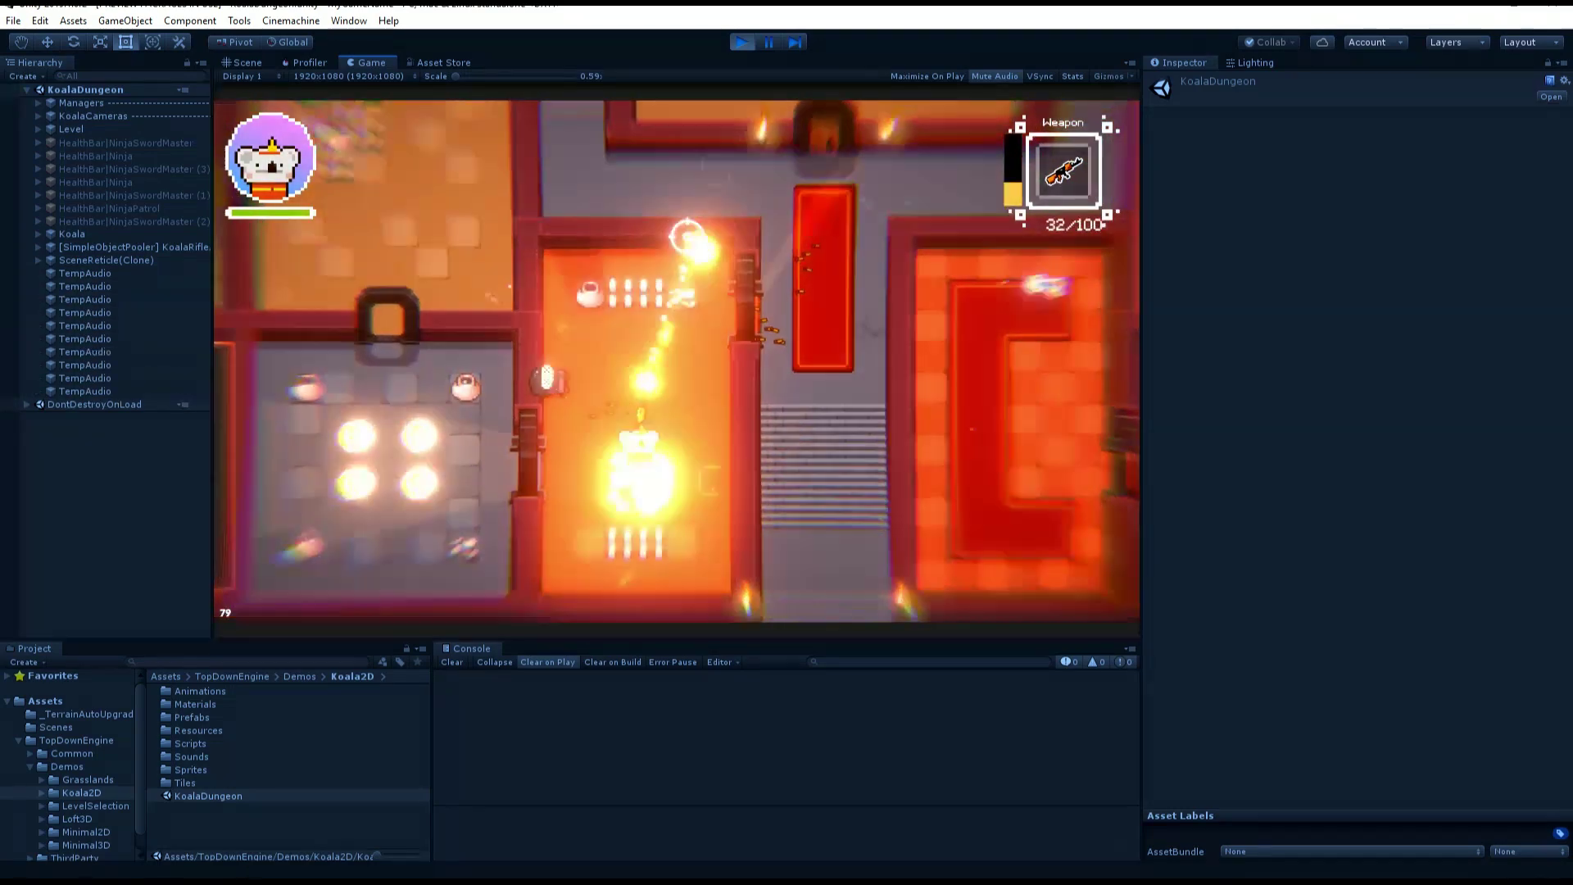
pyautogui.press('w')
pyautogui.click(582, 259)
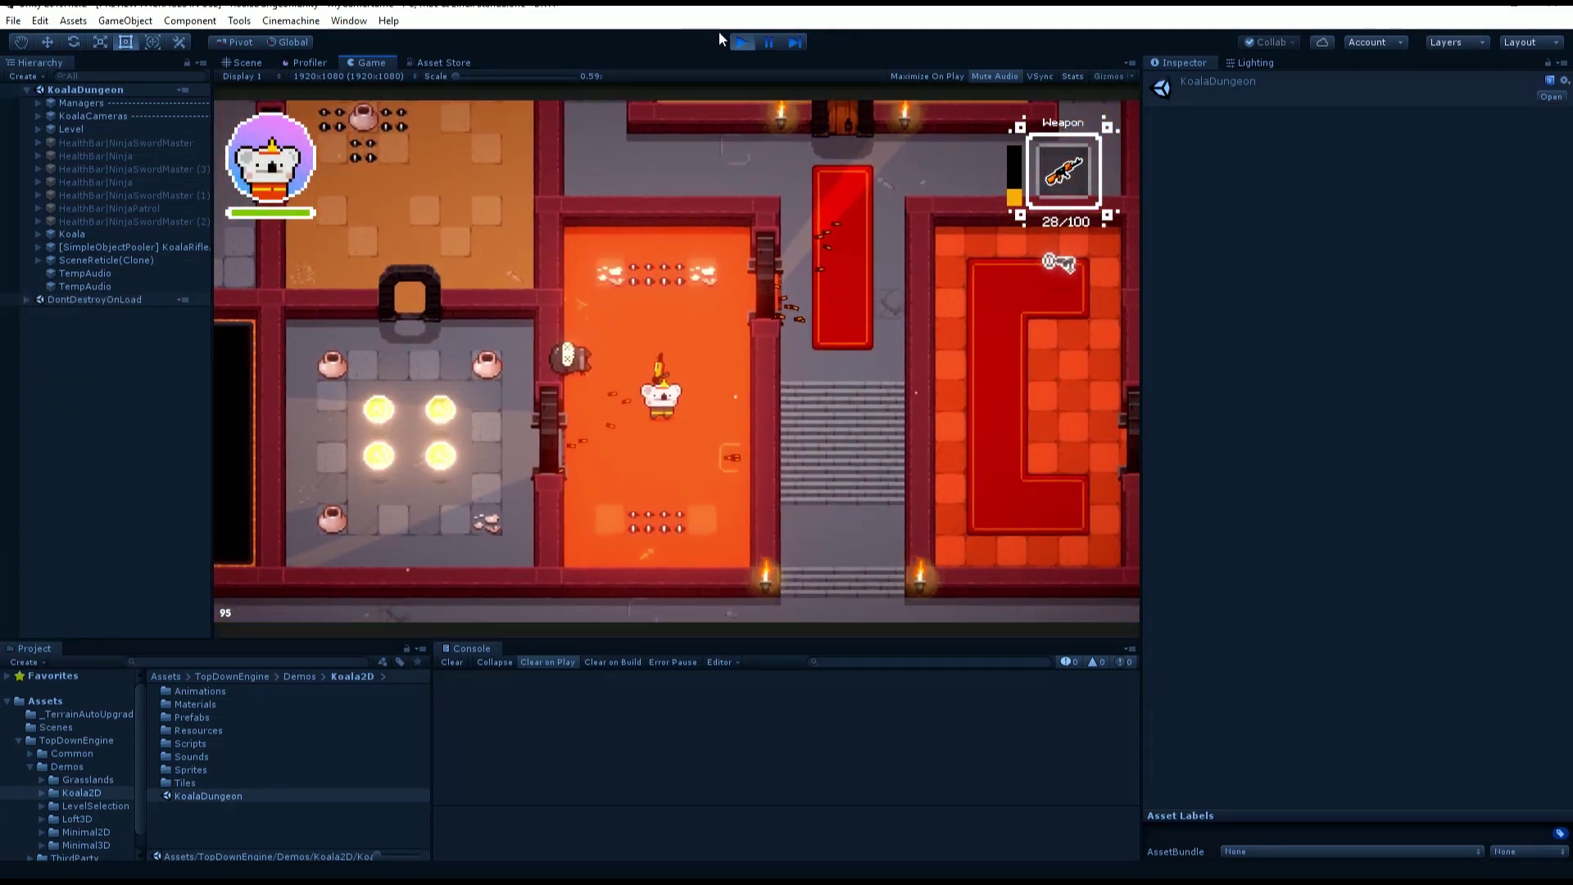
pyautogui.click(739, 48)
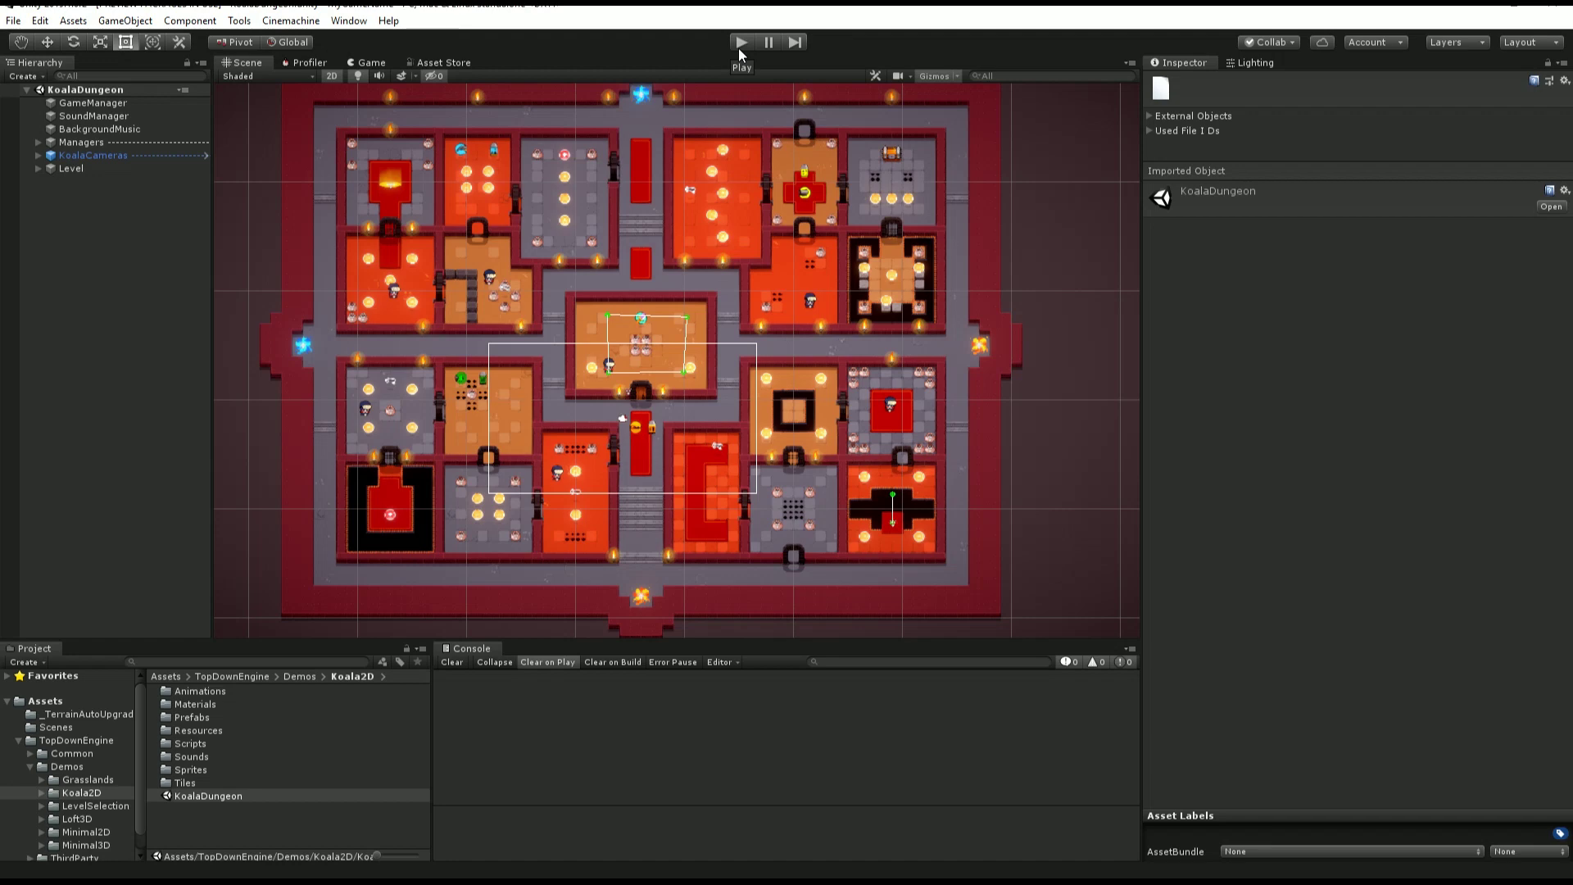
pyautogui.click(348, 21)
pyautogui.click(401, 128)
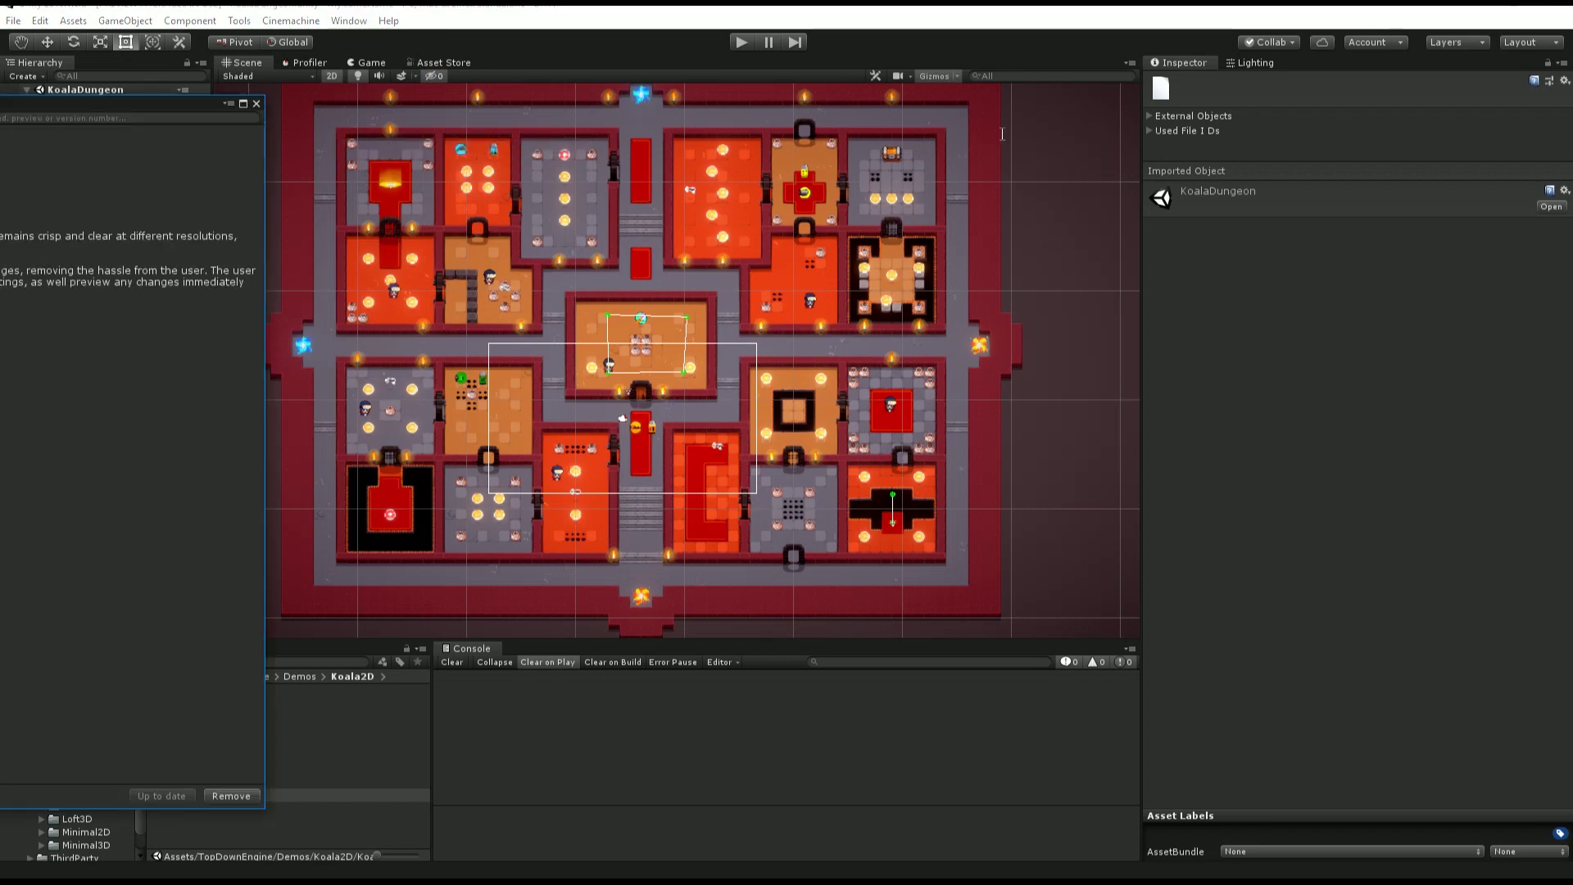
pyautogui.moveTo(120, 102); pyautogui.dragTo(1107, 81)
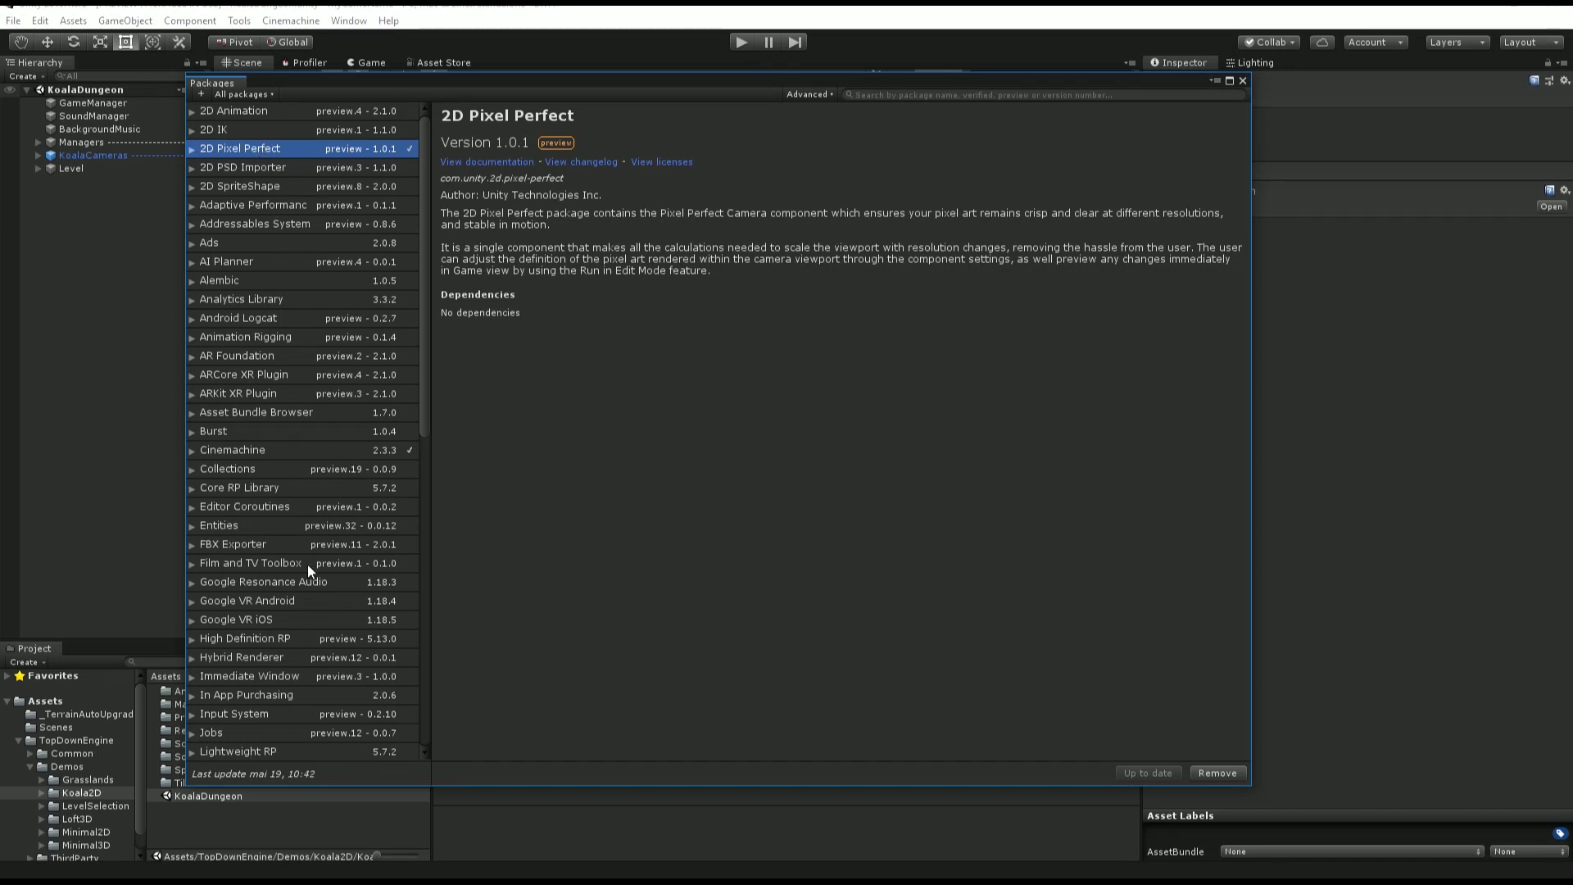
pyautogui.scroll(-1, 307, 564)
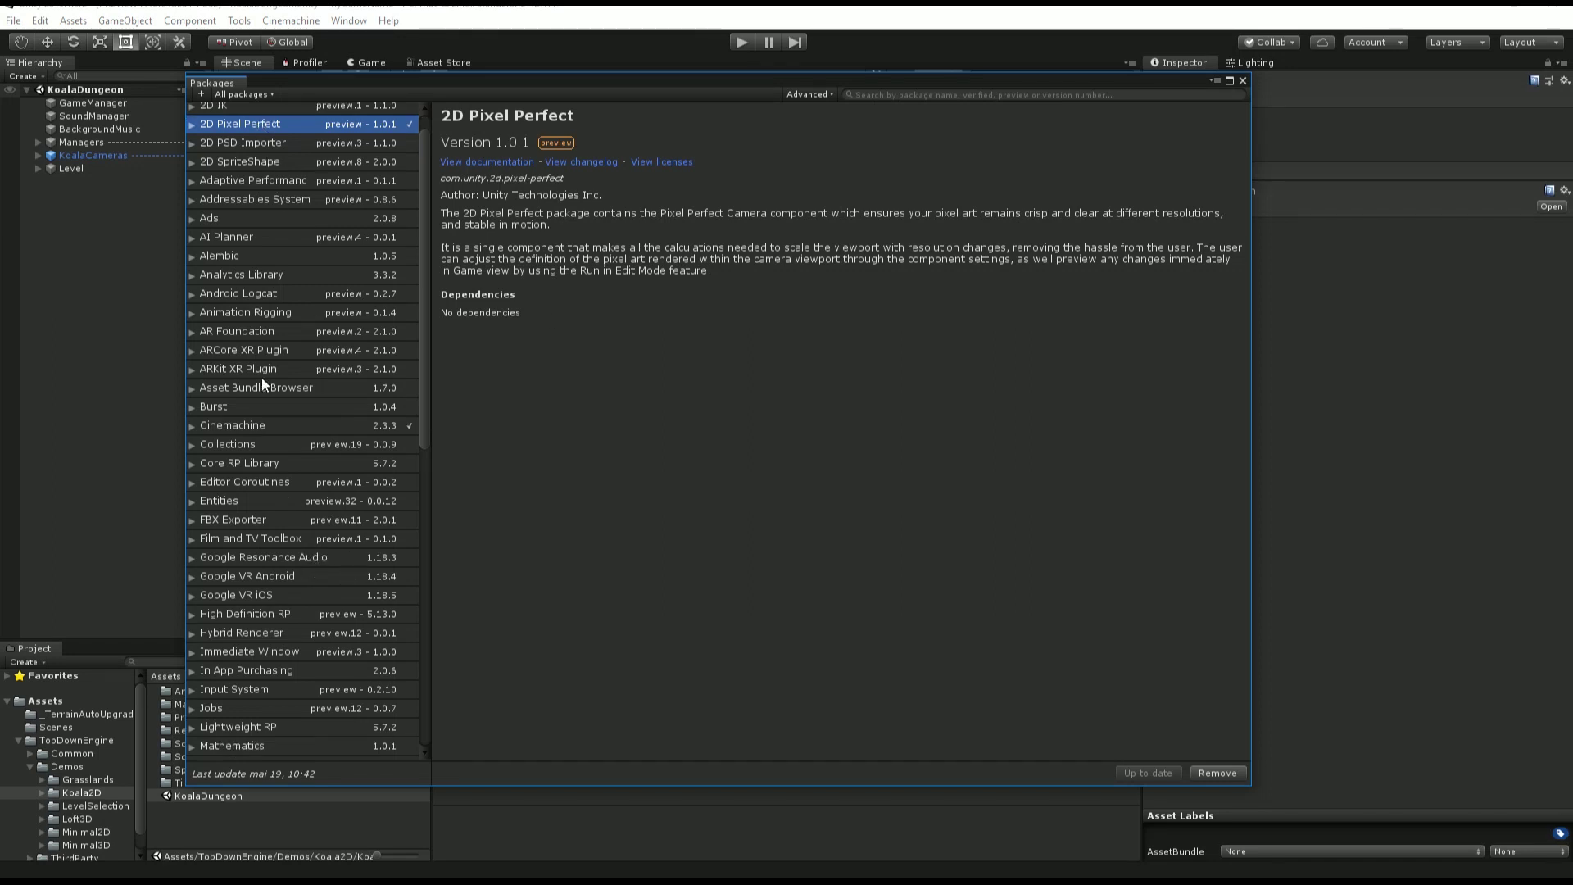
pyautogui.click(252, 426)
pyautogui.scroll(-7, 308, 561)
pyautogui.scroll(-5, 283, 646)
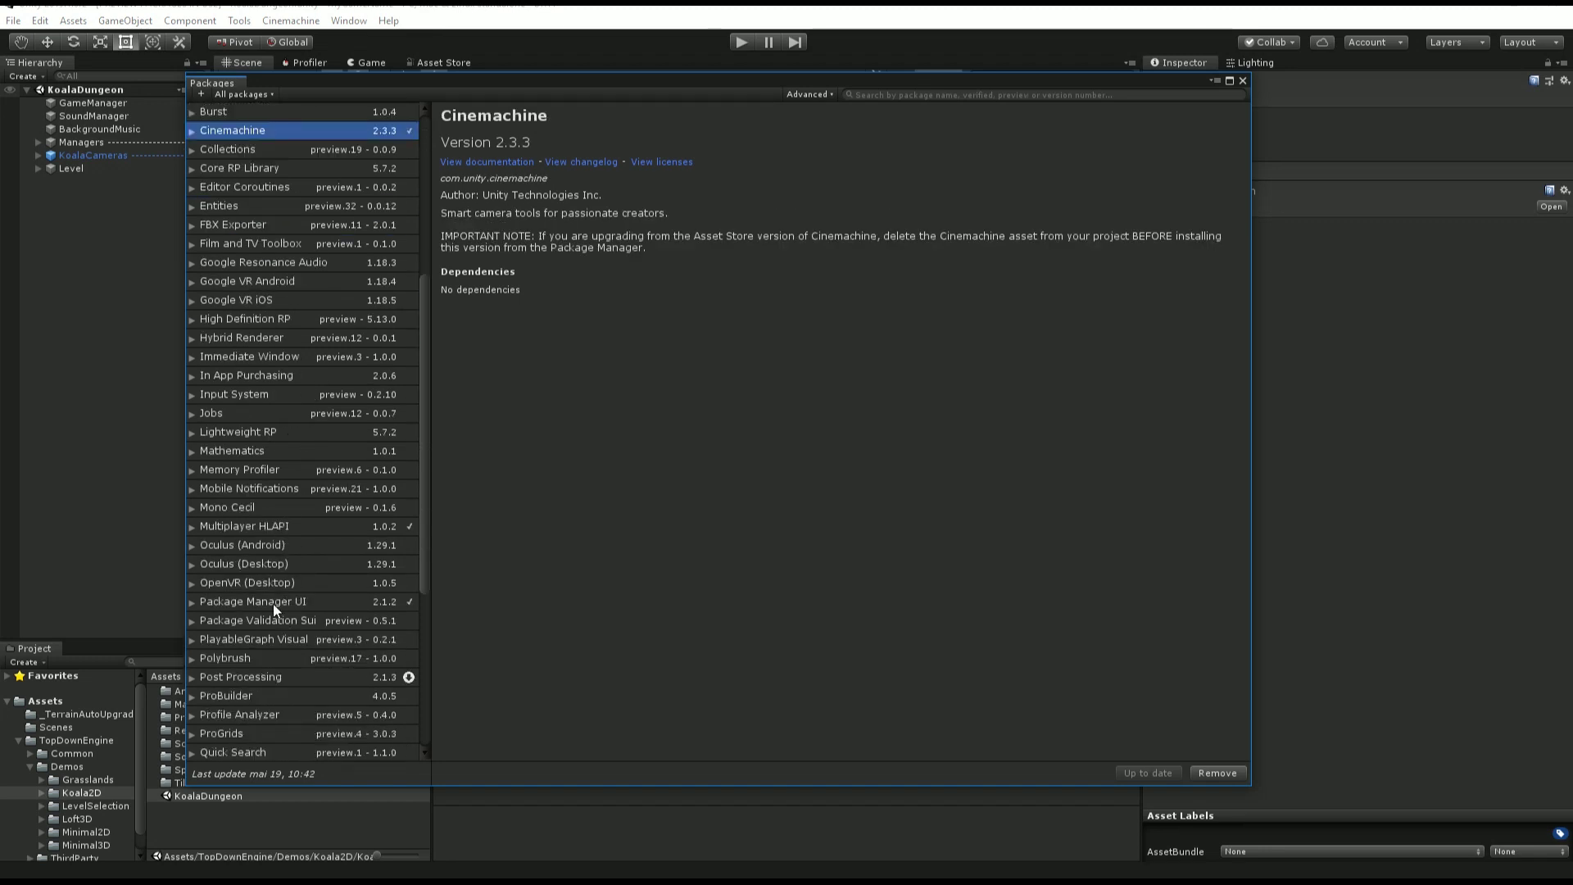
pyautogui.scroll(-1, 273, 604)
pyautogui.click(273, 653)
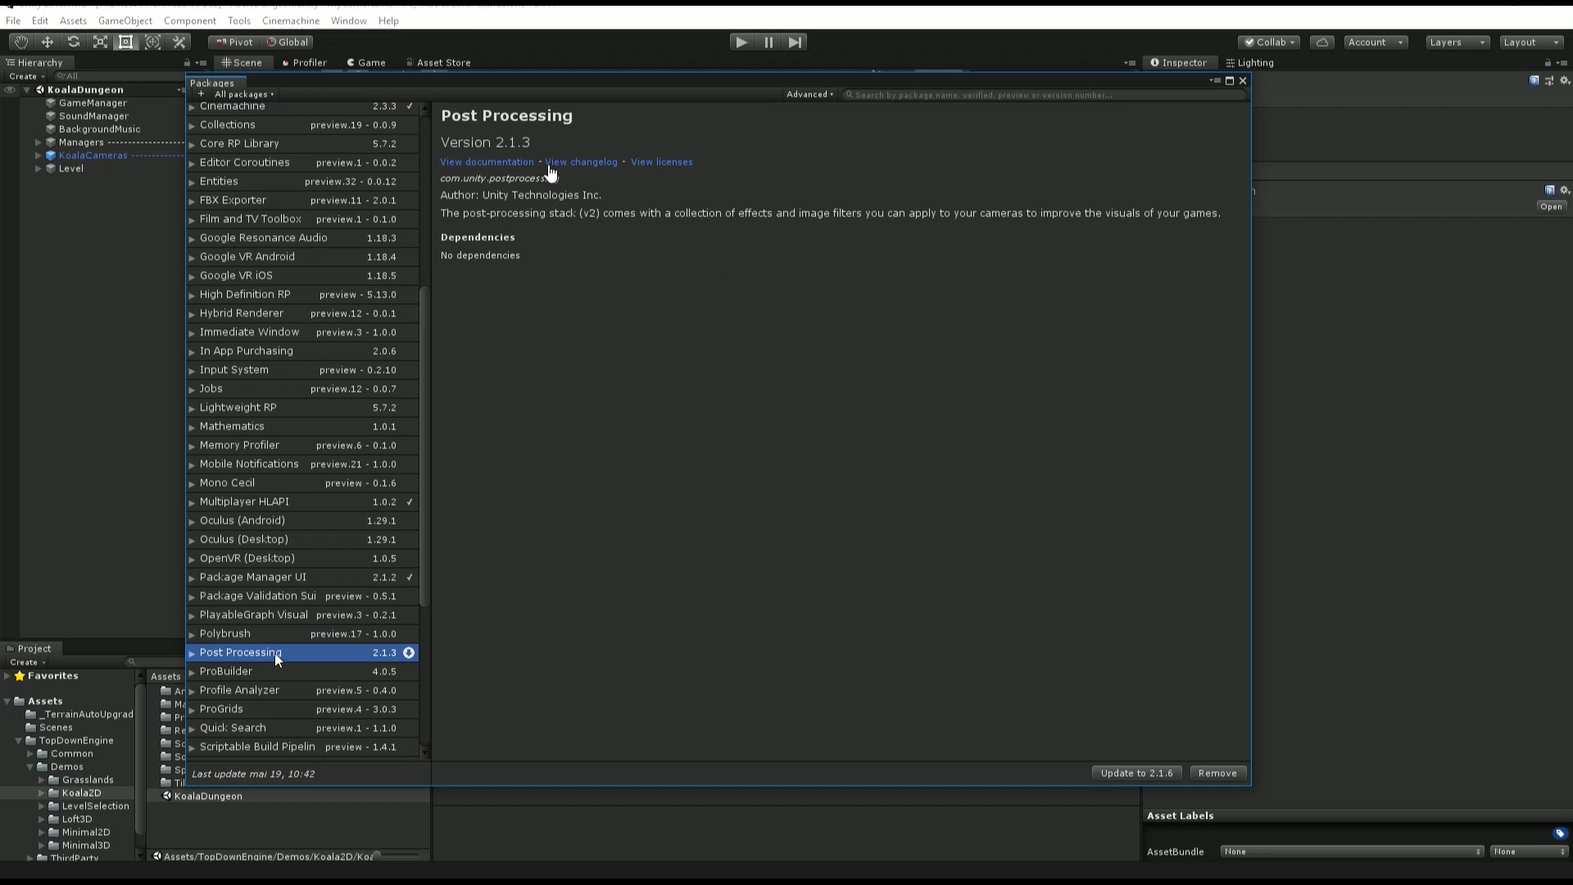
pyautogui.click(1242, 82)
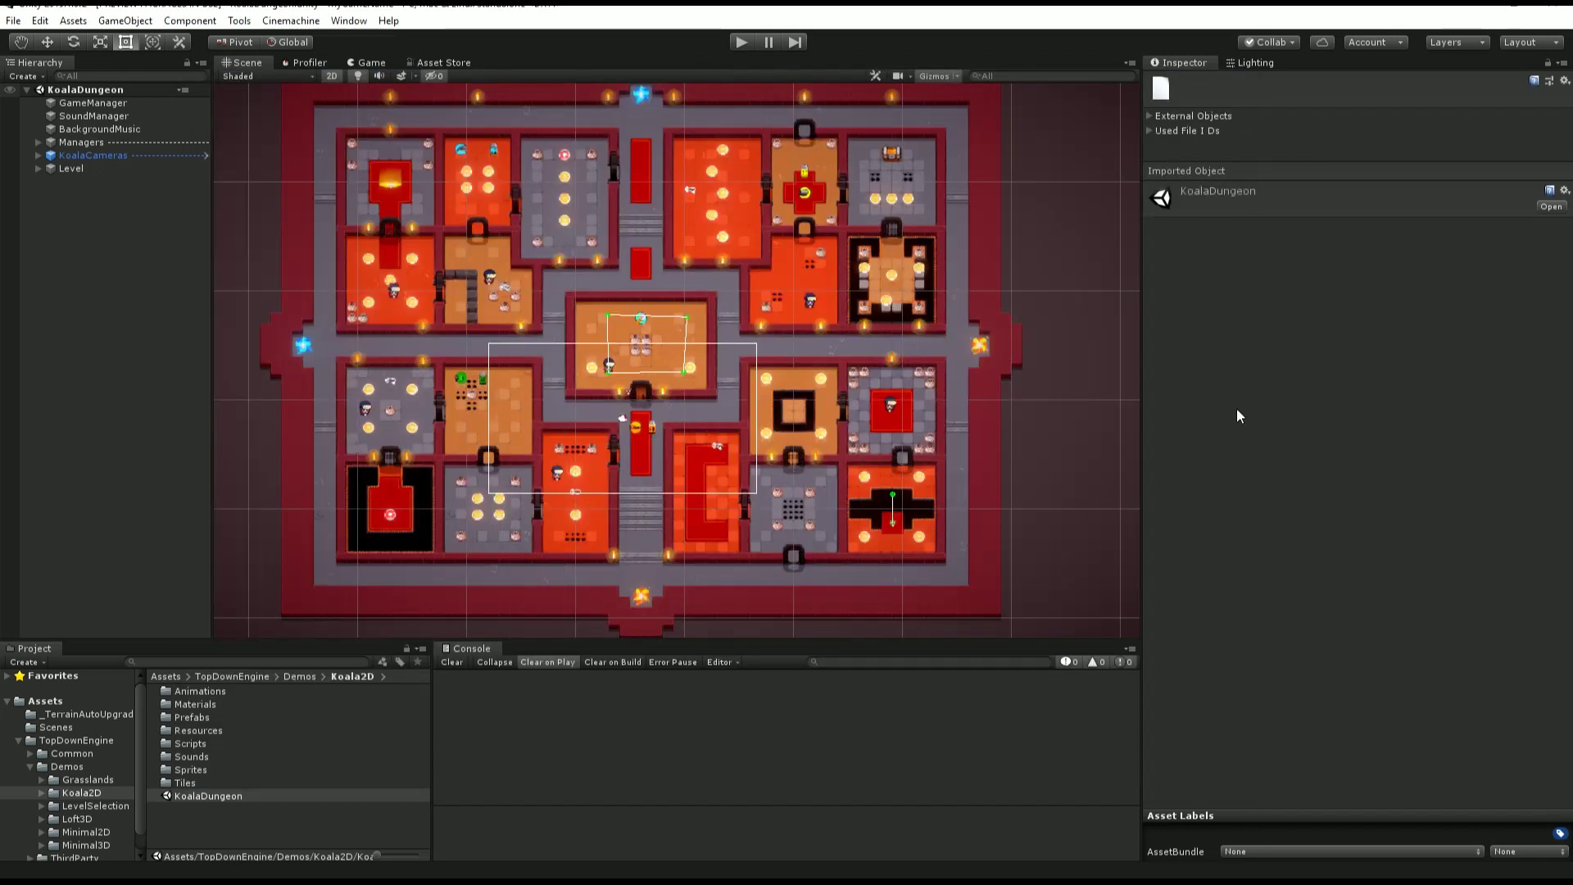